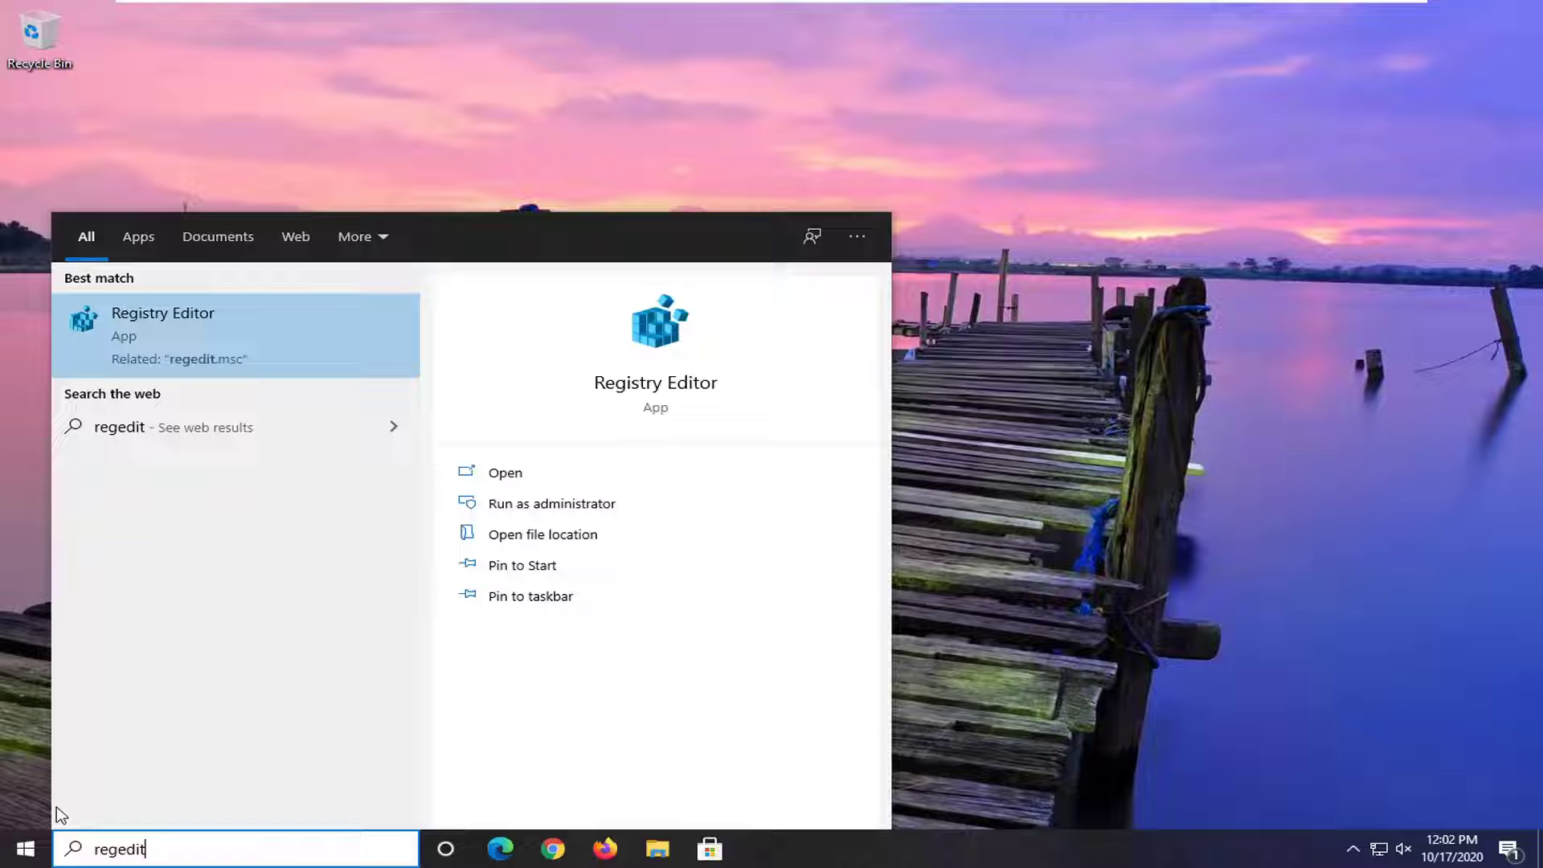
# - Launch Registry Editor as administrator and approve the UAC prompt
pyautogui.rightClick(168, 333)
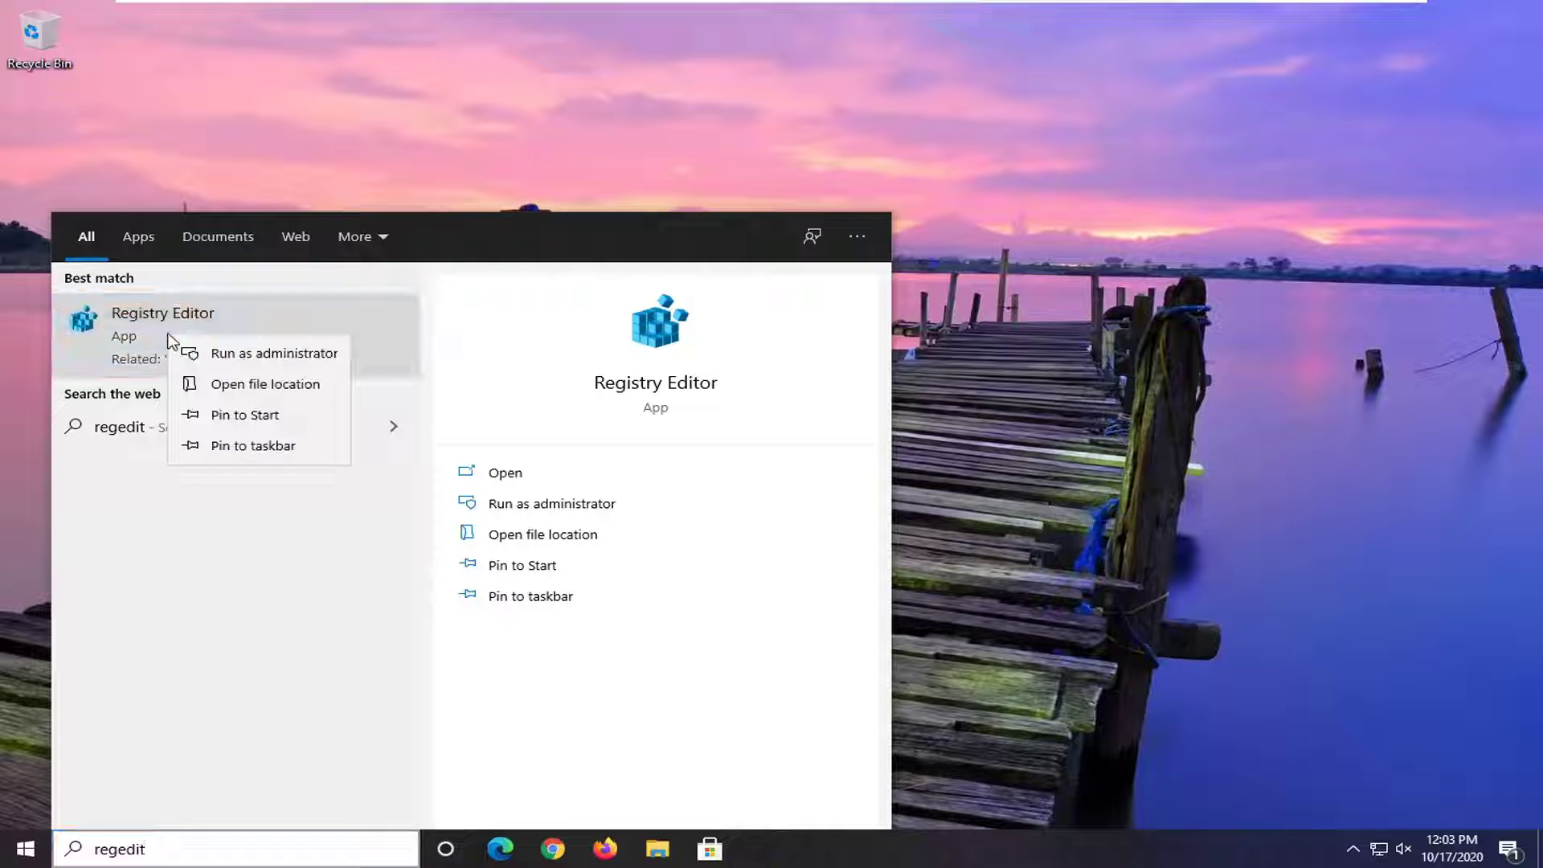
pyautogui.click(310, 355)
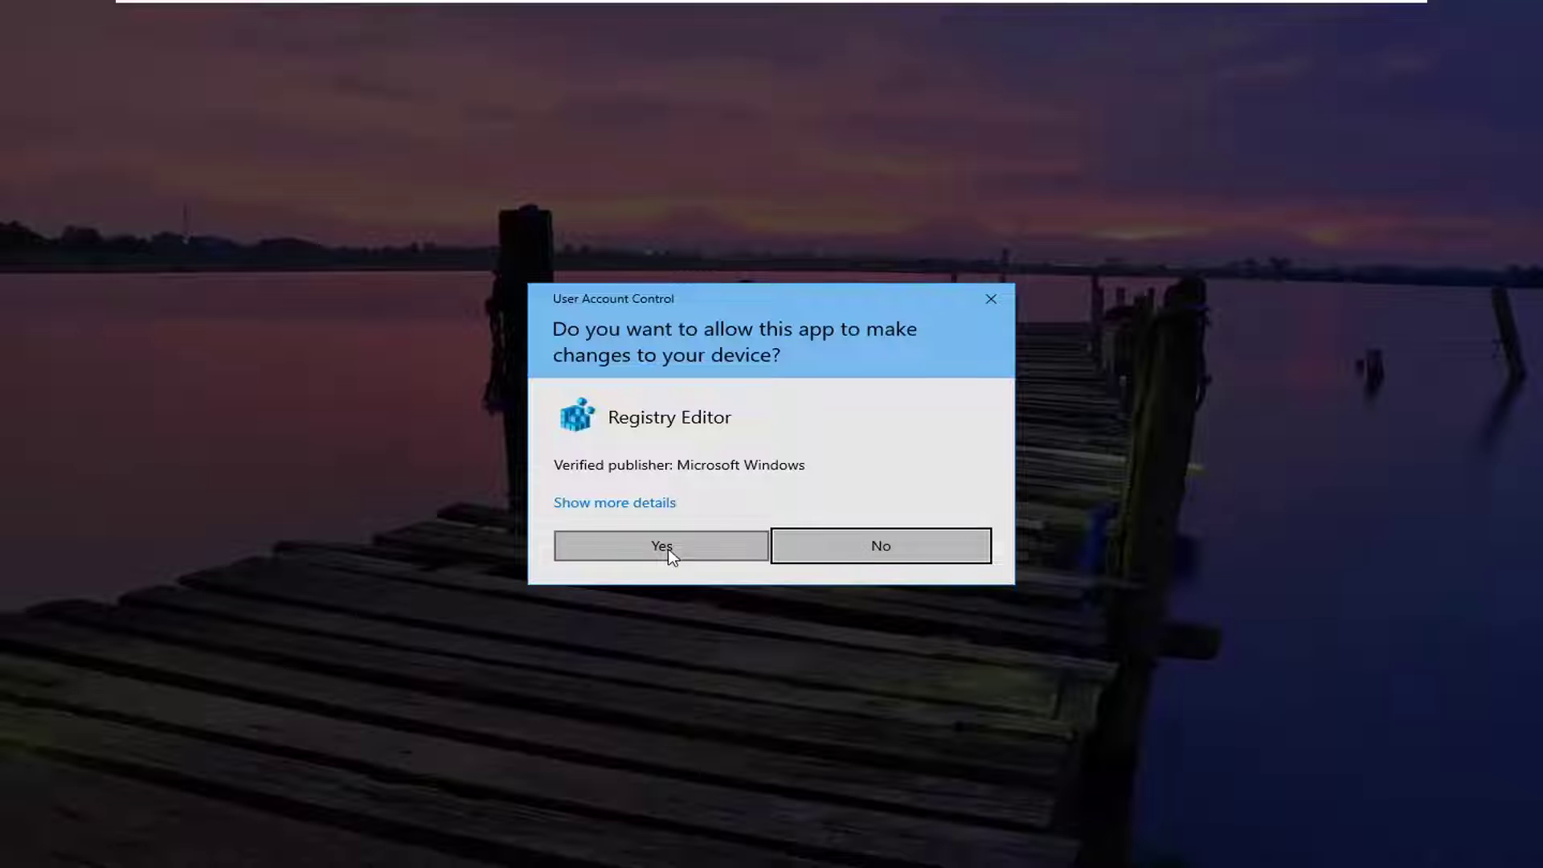
pyautogui.click(670, 556)
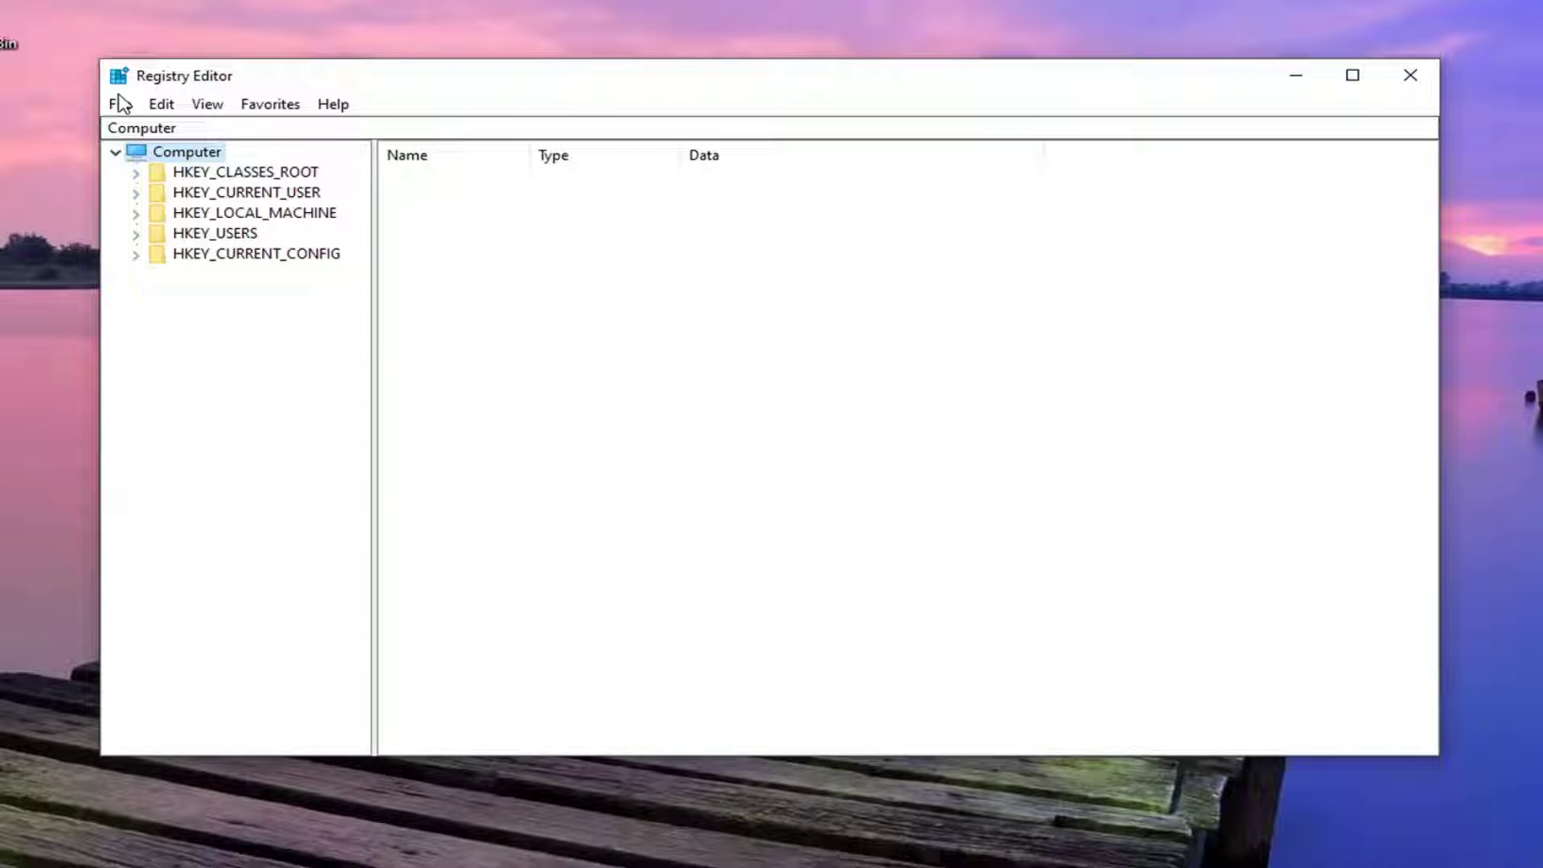
pyautogui.click(119, 105)
pyautogui.click(156, 154)
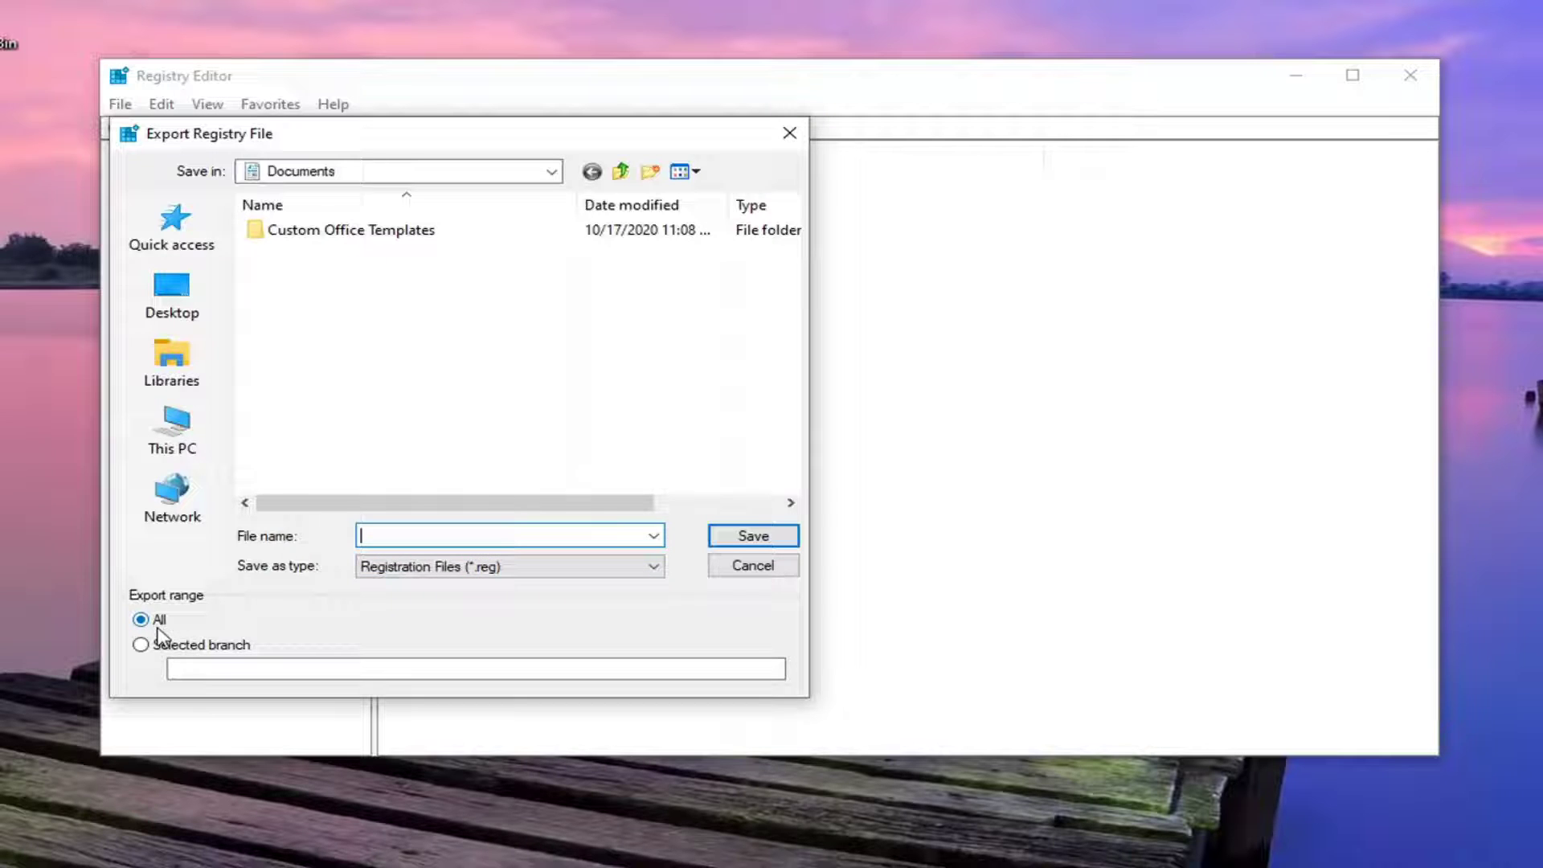
pyautogui.click(761, 576)
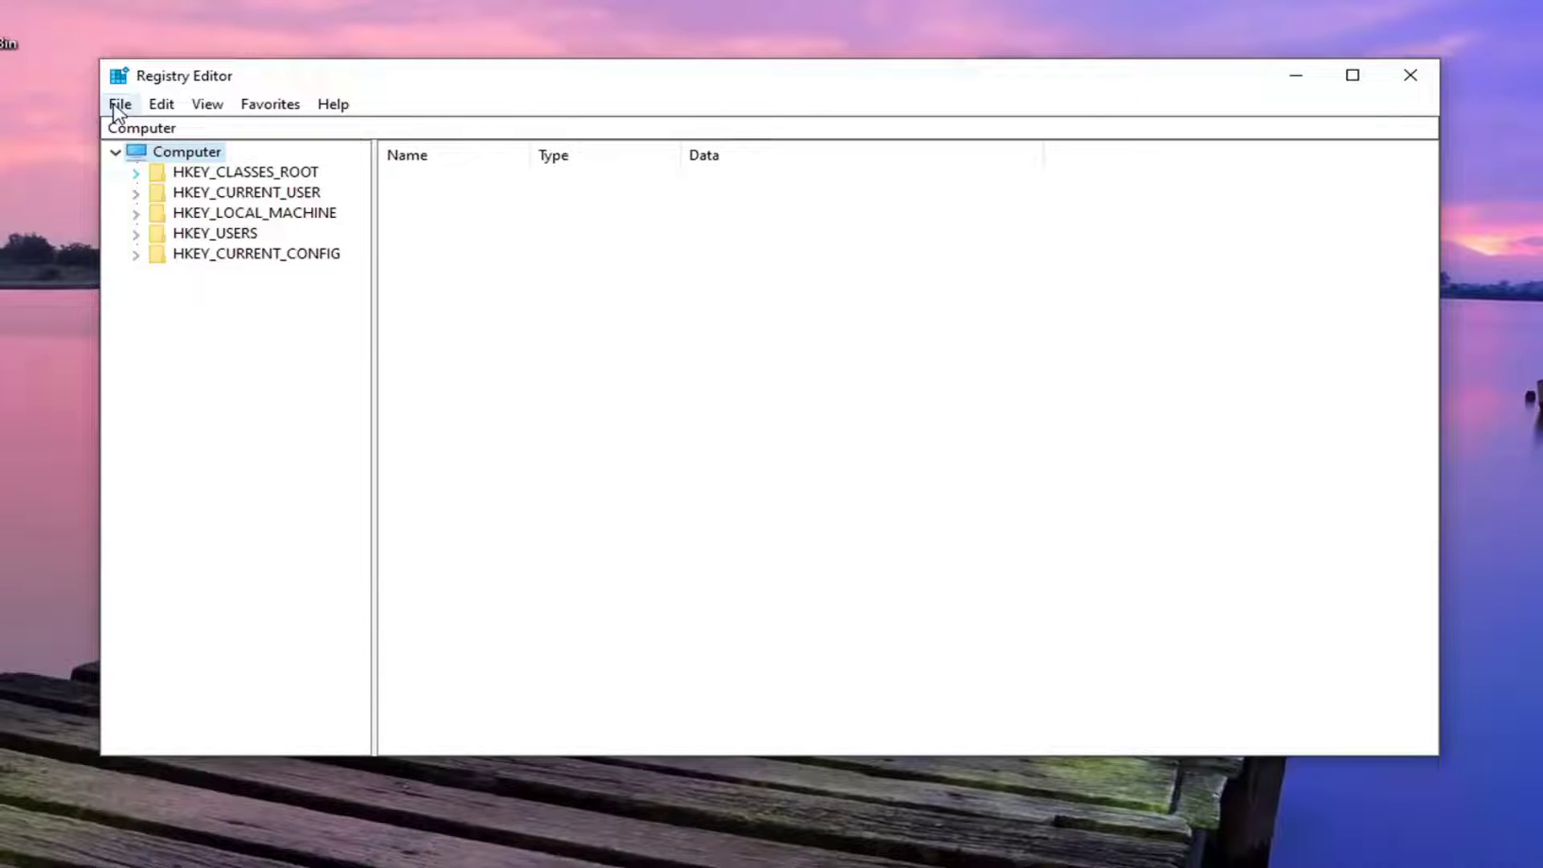
pyautogui.click(119, 107)
pyautogui.click(162, 135)
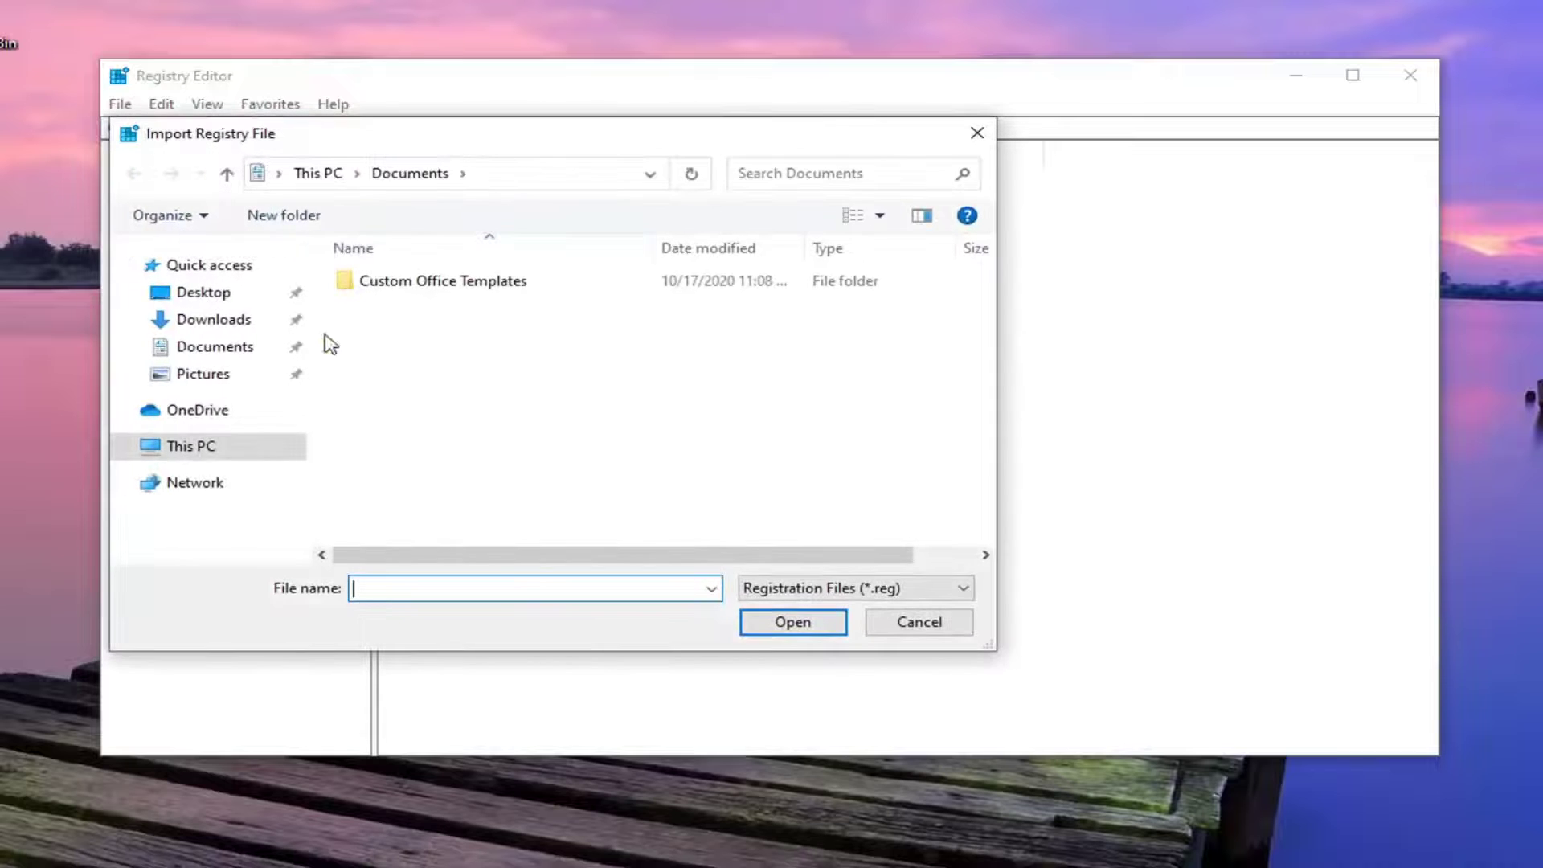
pyautogui.click(138, 294)
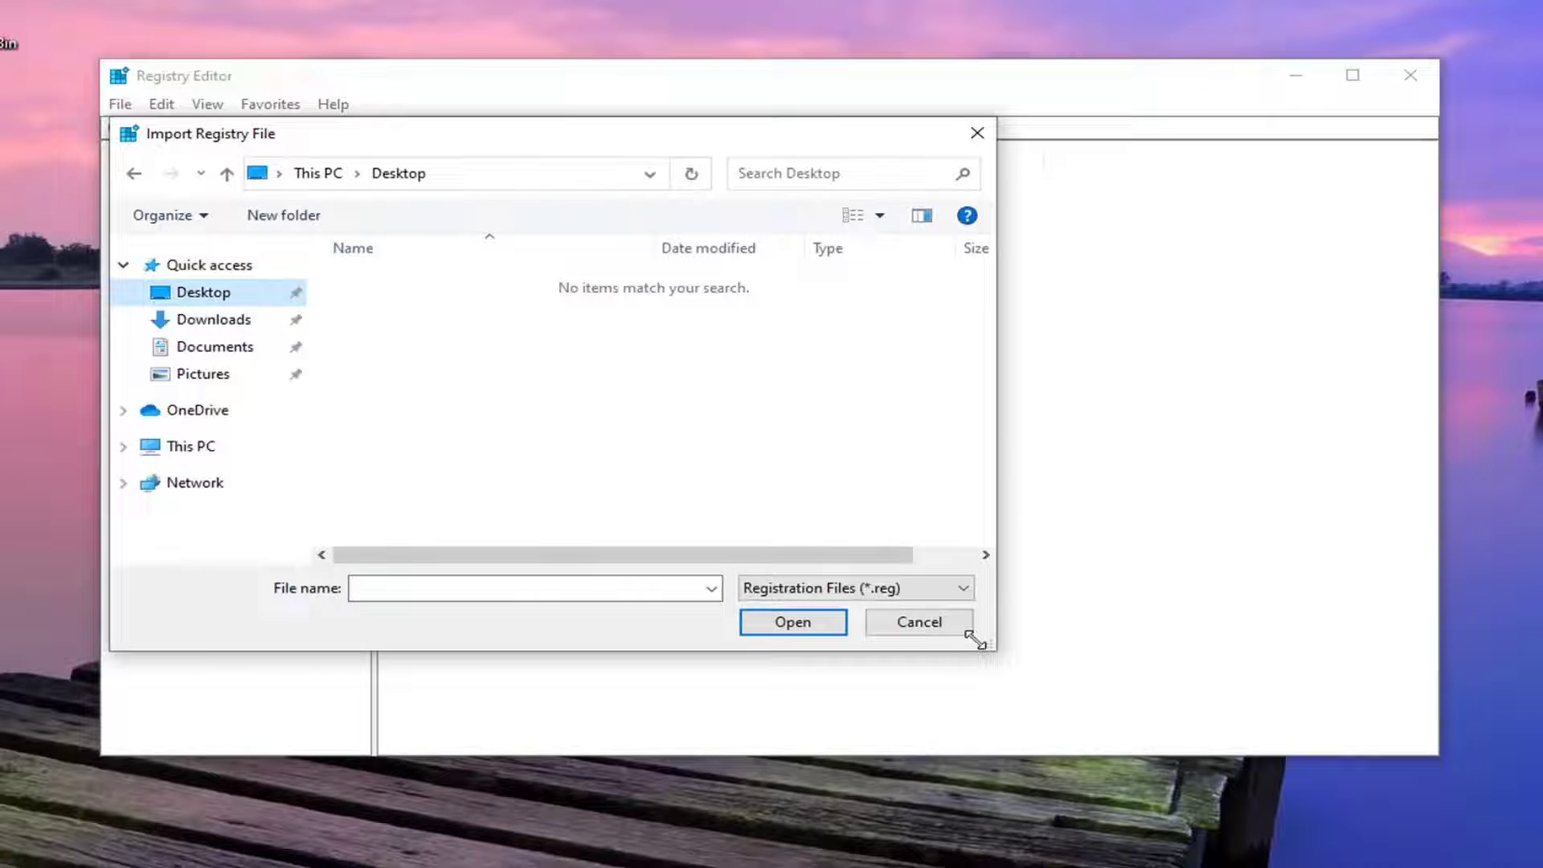
pyautogui.click(924, 633)
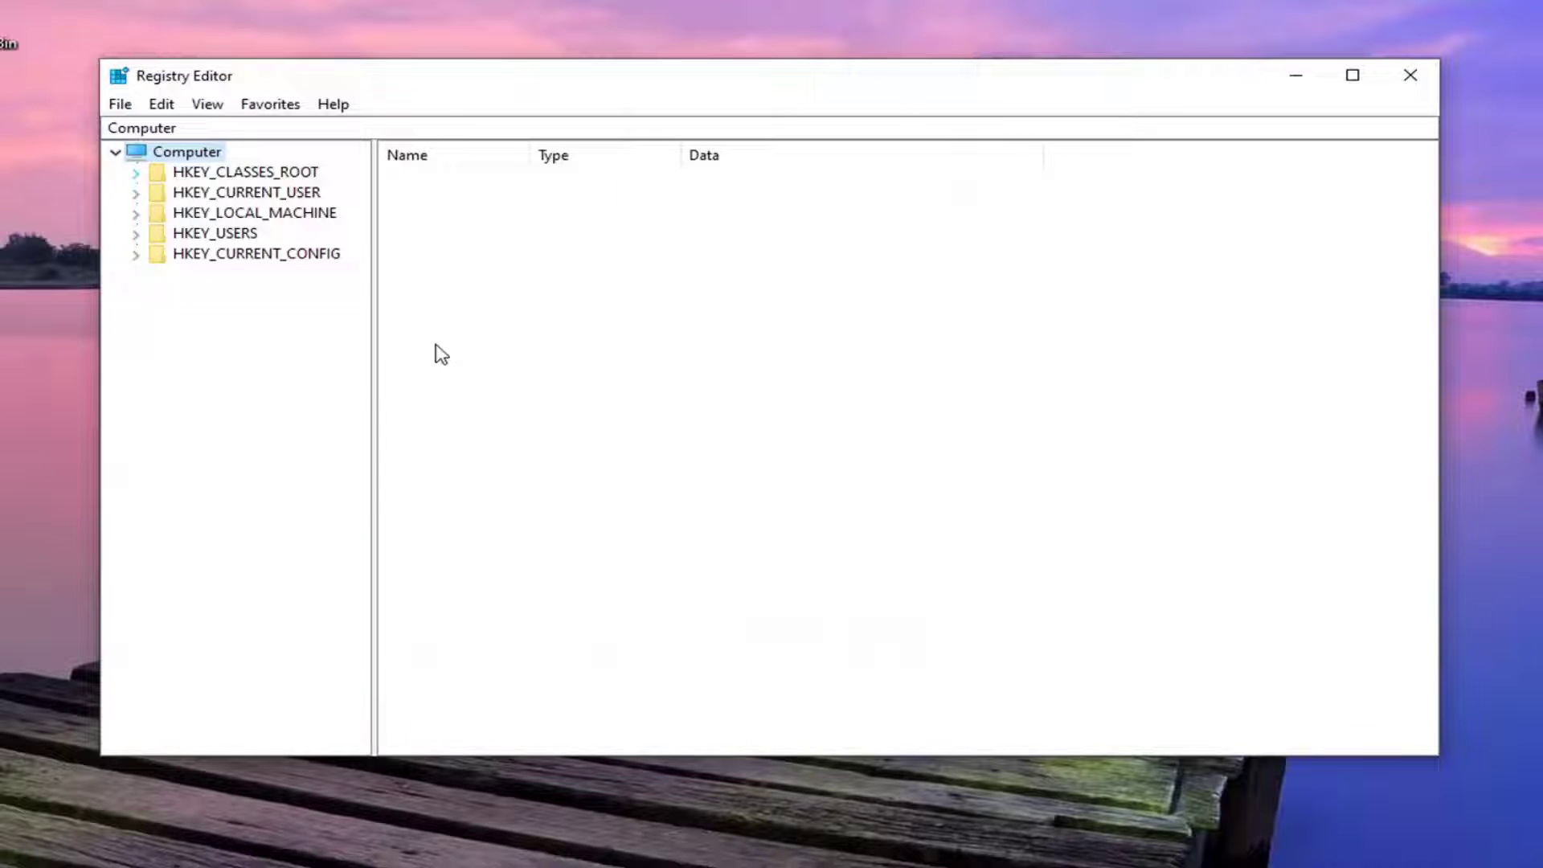
# - Expand HKEY_LOCAL_MACHINE\SOFTWARE\Microsoft in the key tree, widening the tree pane
pyautogui.click(279, 214)
pyautogui.doubleClick(277, 213)
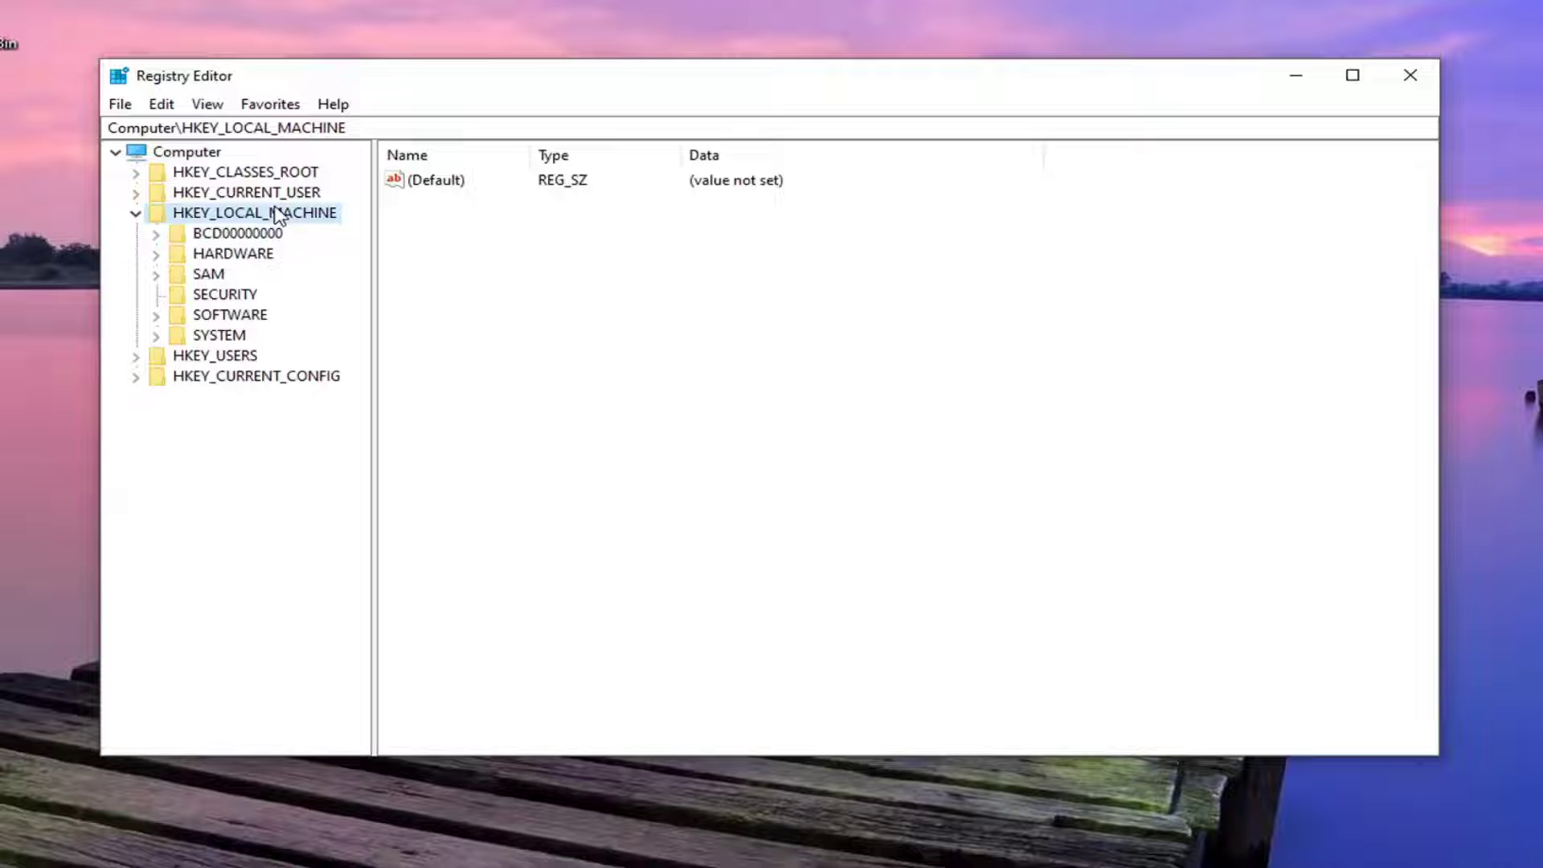
pyautogui.doubleClick(207, 317)
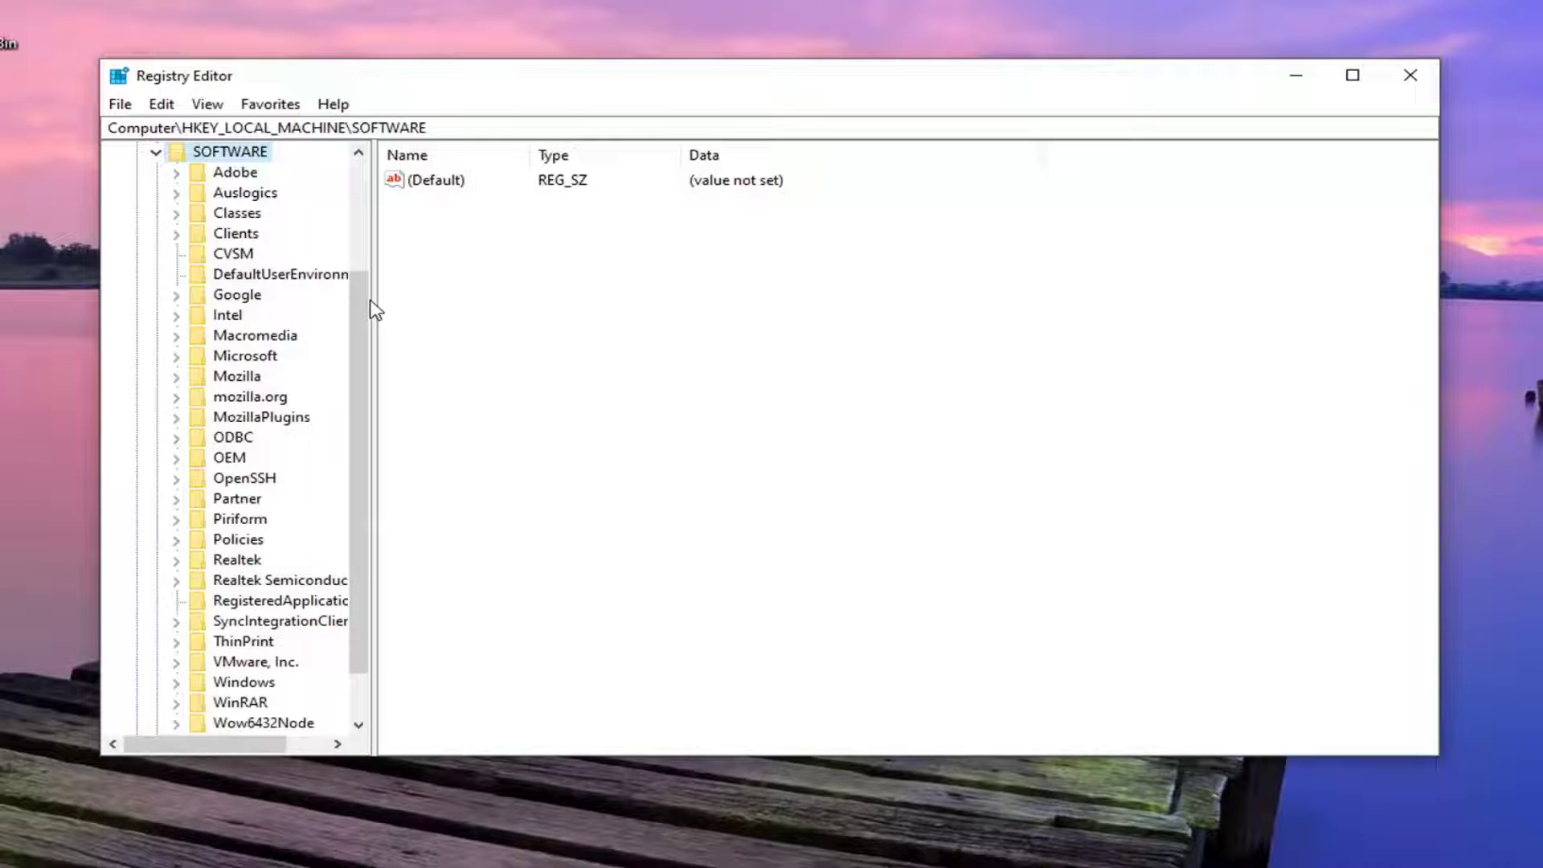
pyautogui.moveTo(370, 299); pyautogui.dragTo(522, 306)
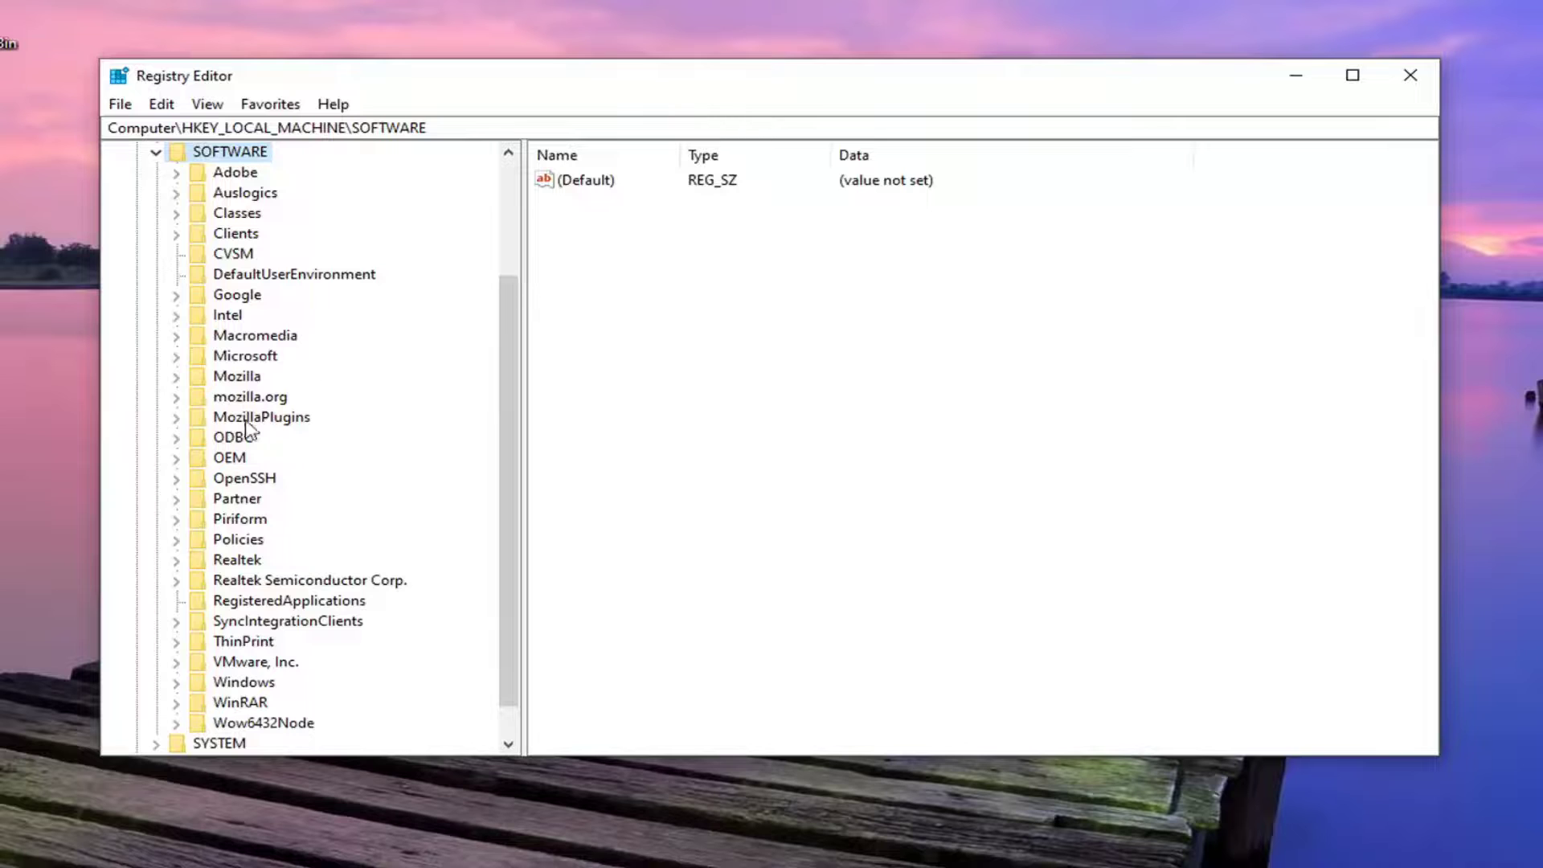
pyautogui.doubleClick(248, 357)
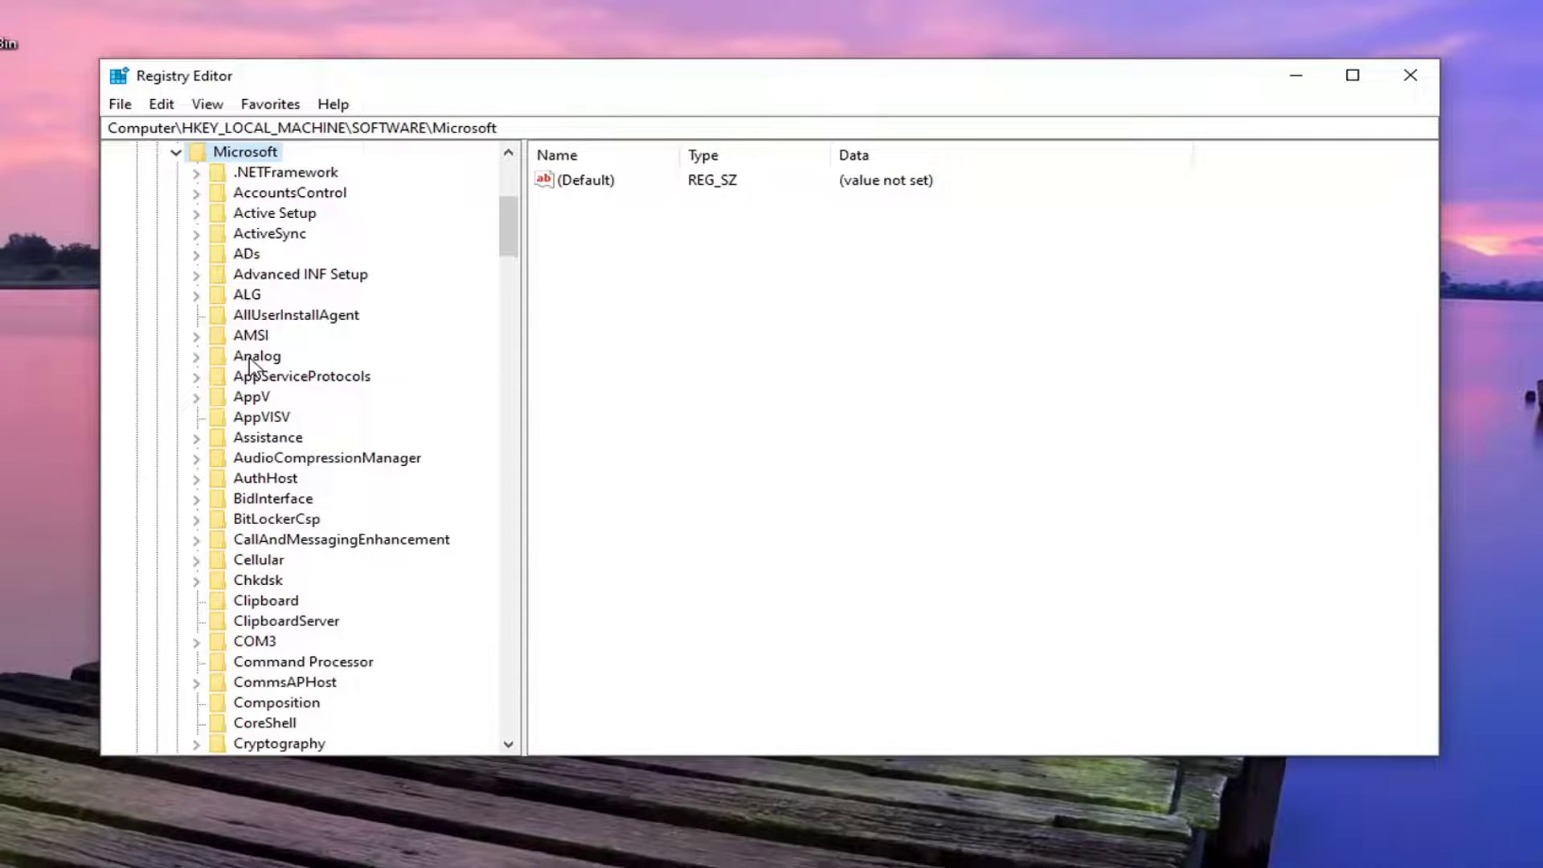
pyautogui.scroll(-8, 249, 368)
pyautogui.scroll(-10, 241, 428)
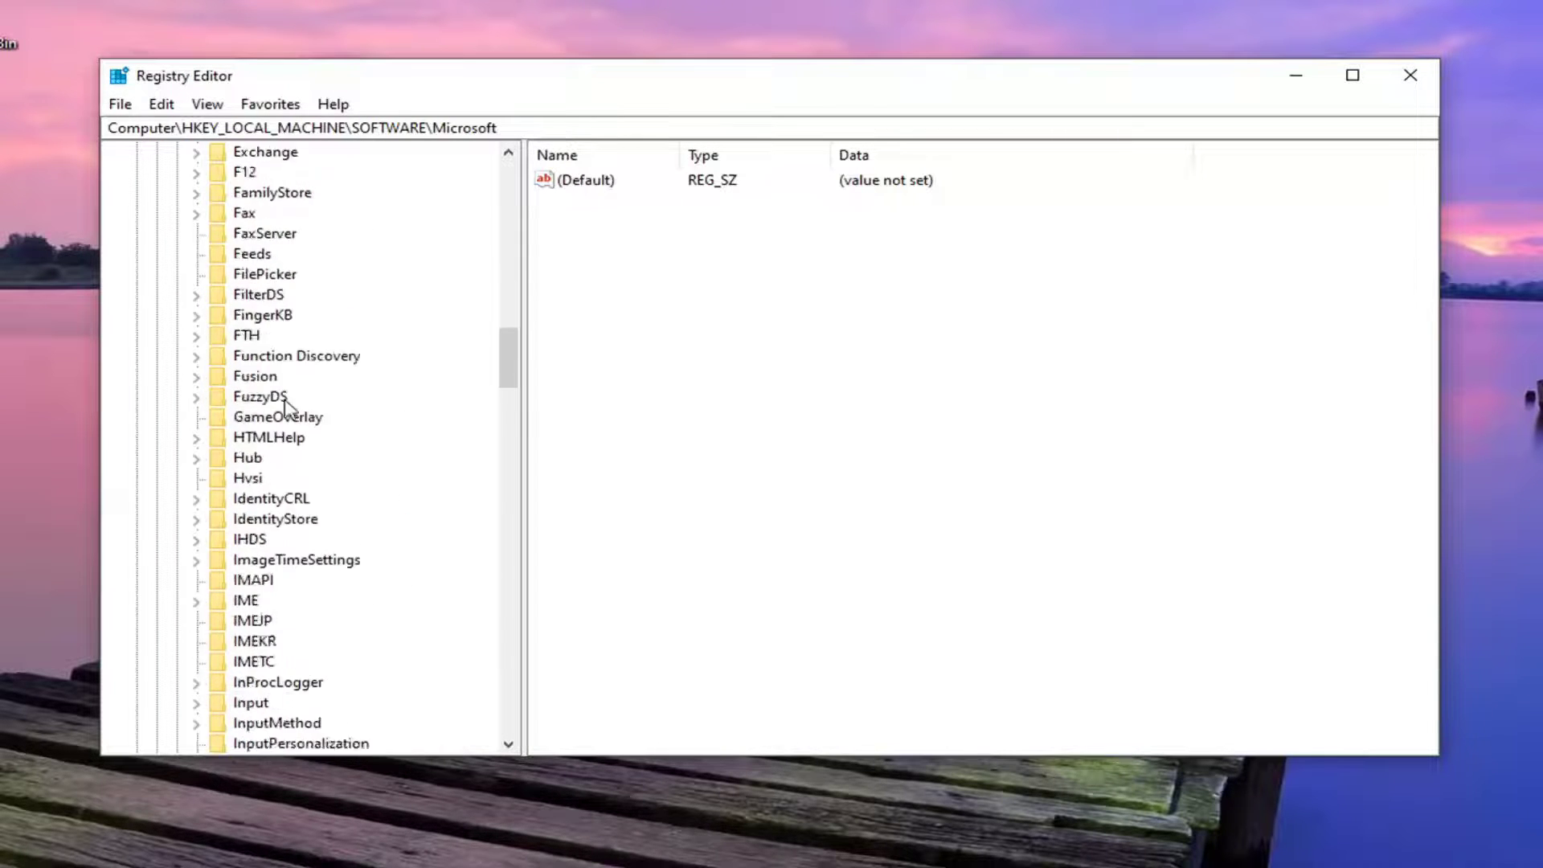
pyautogui.scroll(-10, 242, 423)
pyautogui.scroll(-5, 251, 422)
pyautogui.scroll(-8, 250, 423)
pyautogui.scroll(-10, 251, 434)
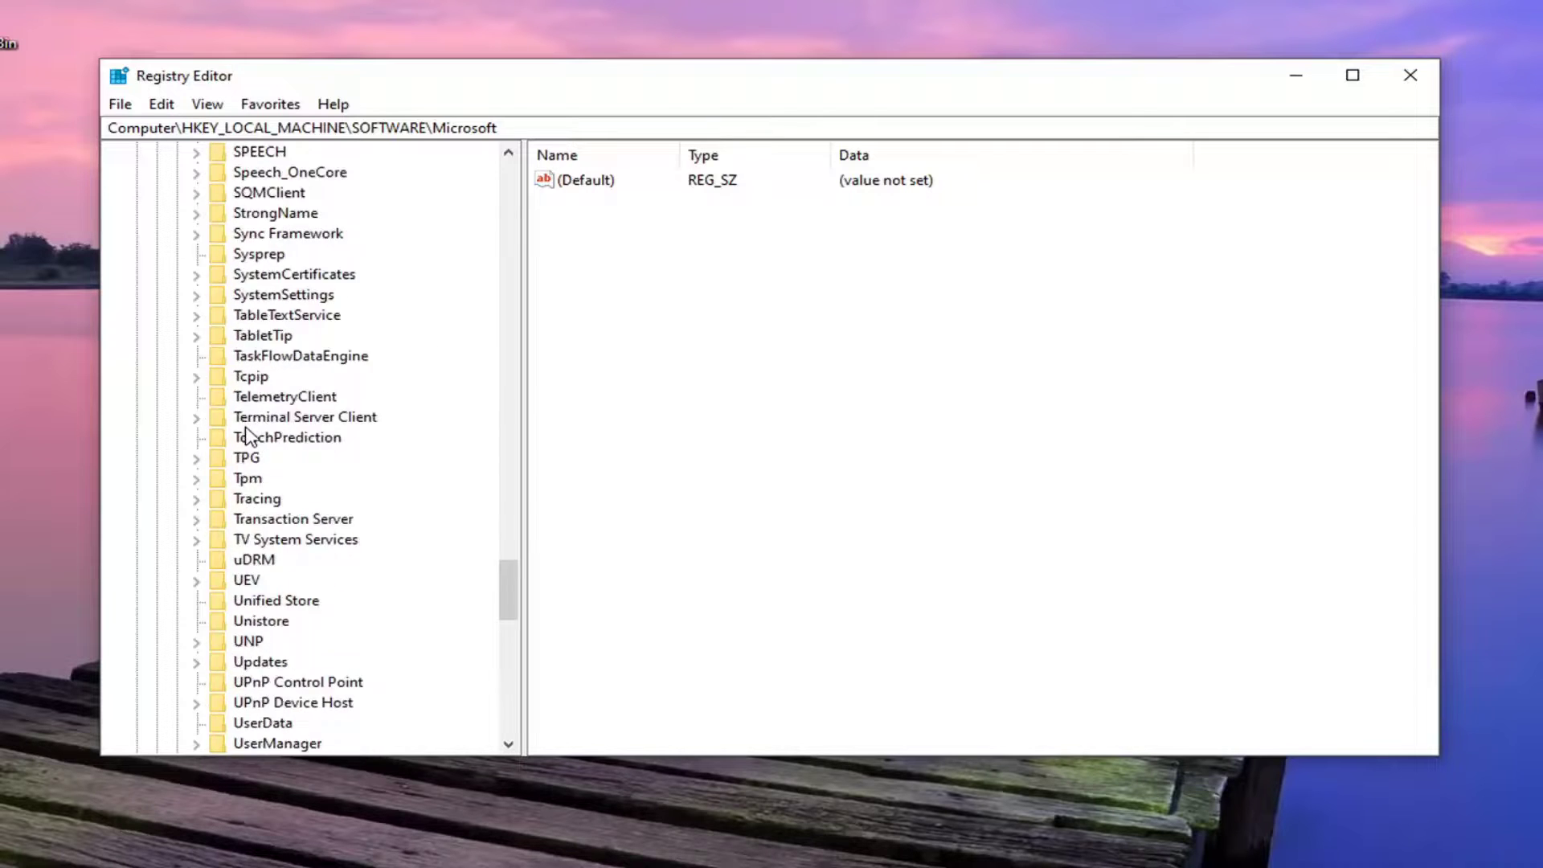
pyautogui.scroll(-7, 253, 437)
# - Continue through Windows\CurrentVersion\Policies and select the Explorer key
pyautogui.doubleClick(254, 520)
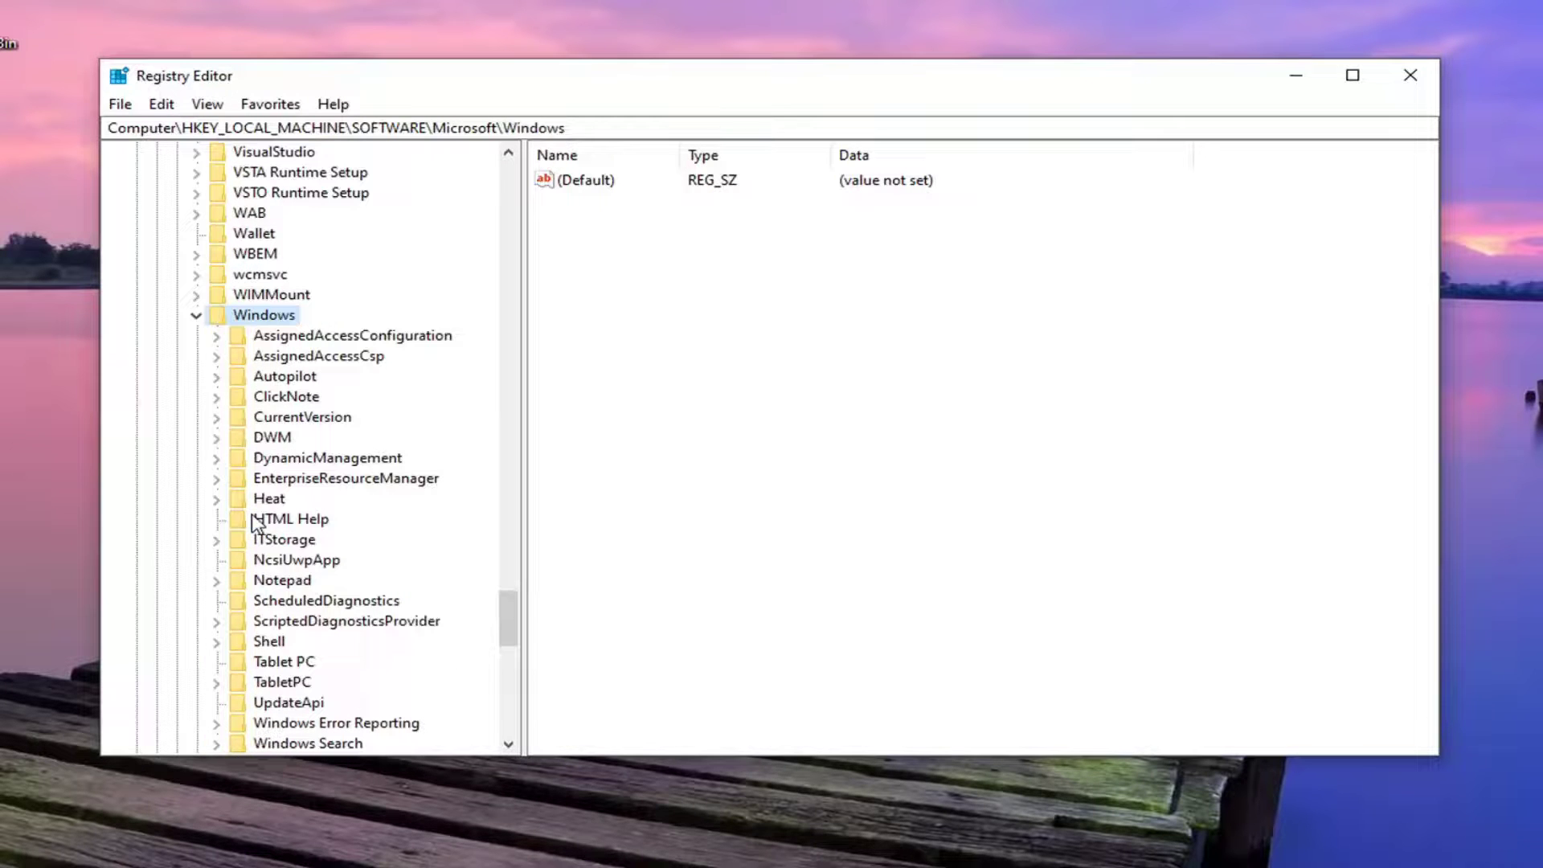
pyautogui.doubleClick(288, 417)
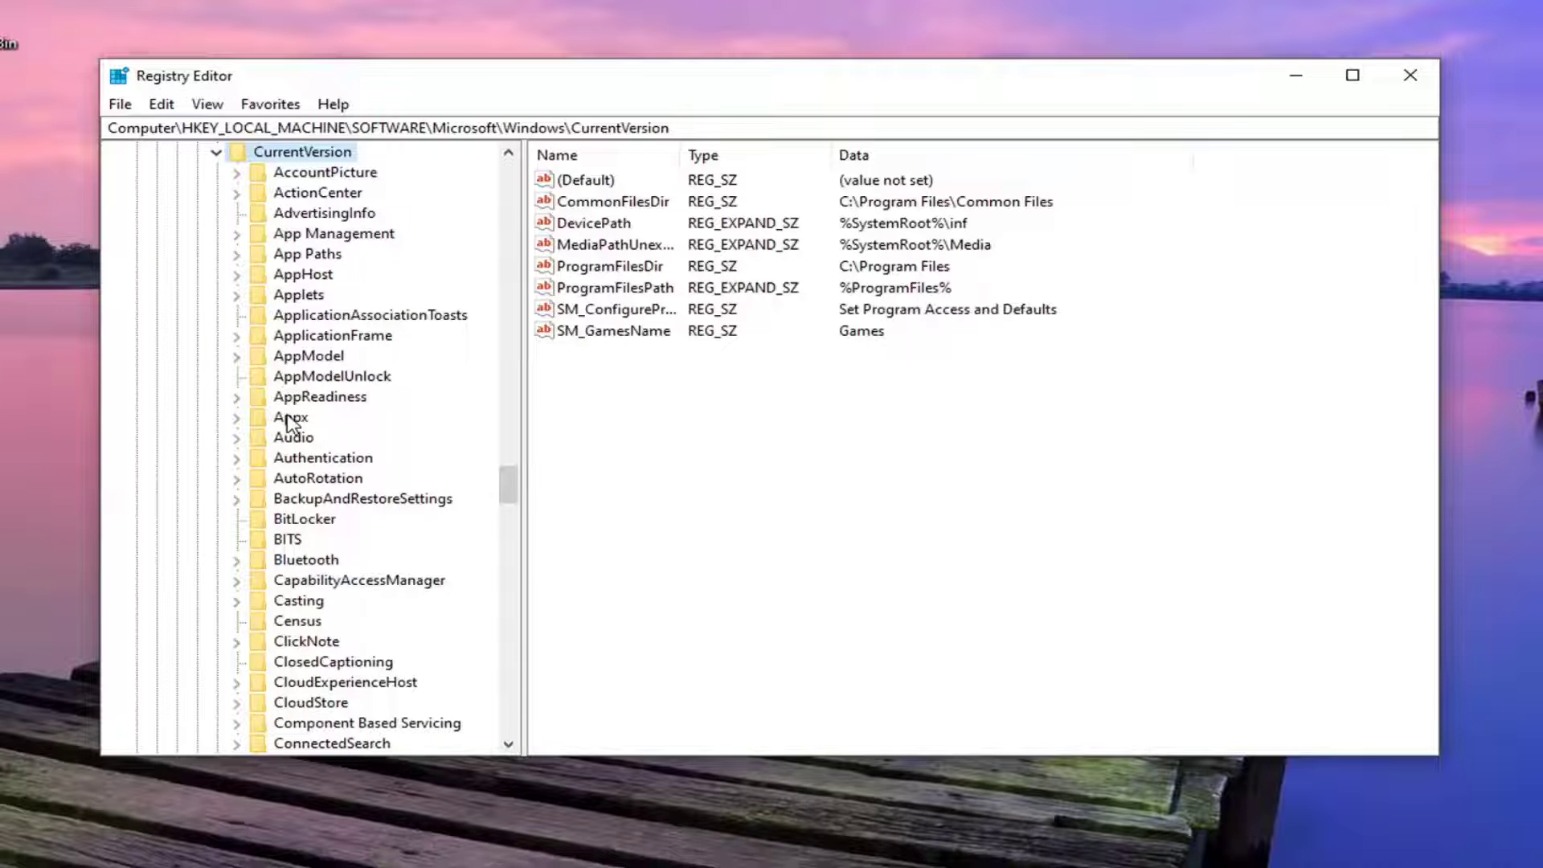
pyautogui.scroll(-7, 289, 425)
pyautogui.scroll(-7, 286, 480)
pyautogui.scroll(-6, 289, 486)
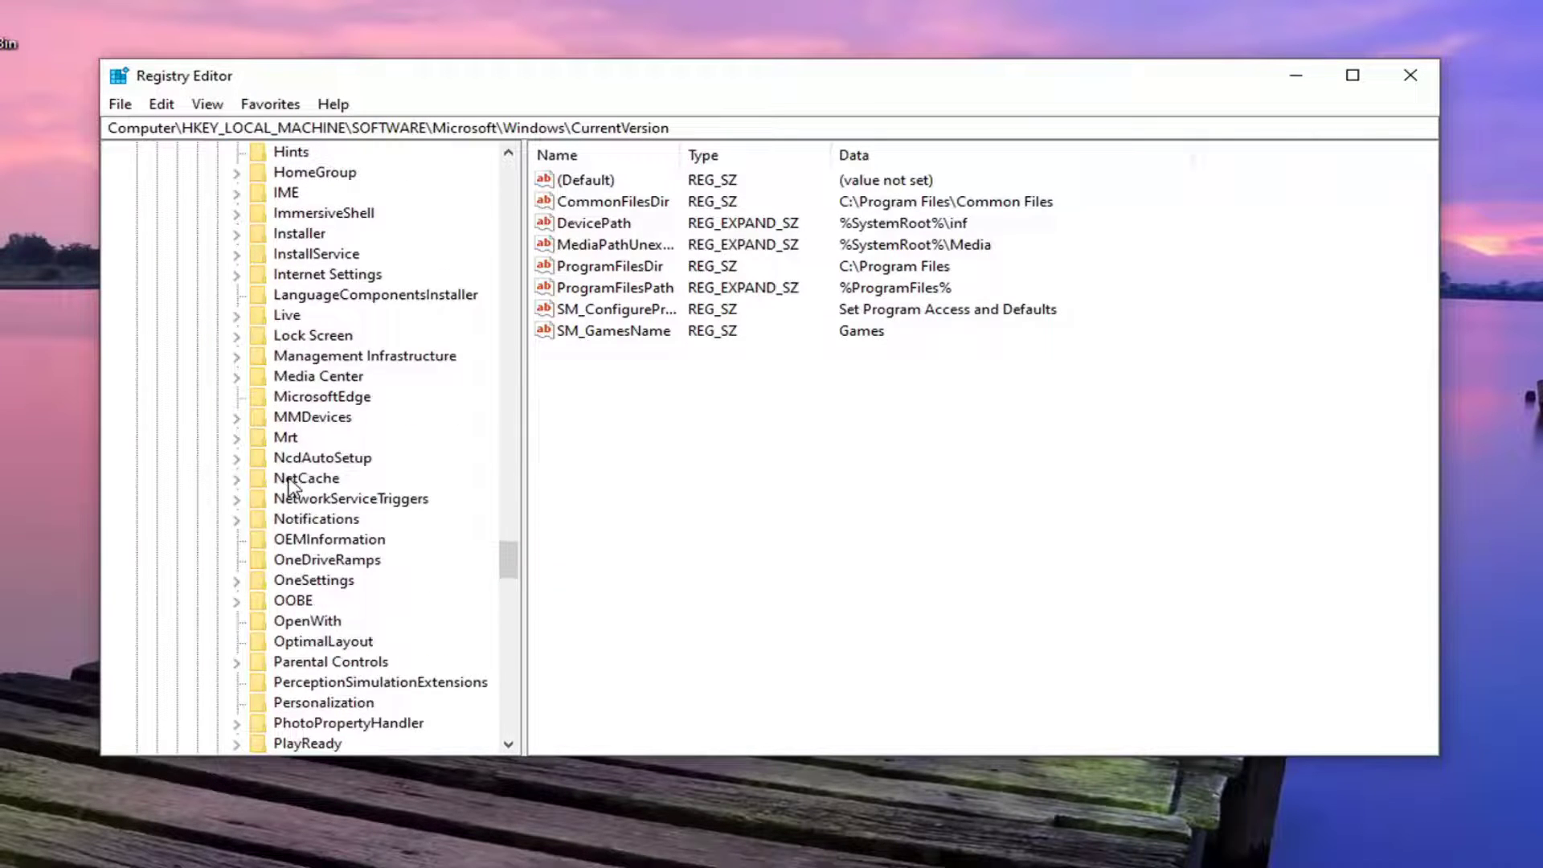
pyautogui.scroll(-2, 289, 487)
pyautogui.doubleClick(324, 645)
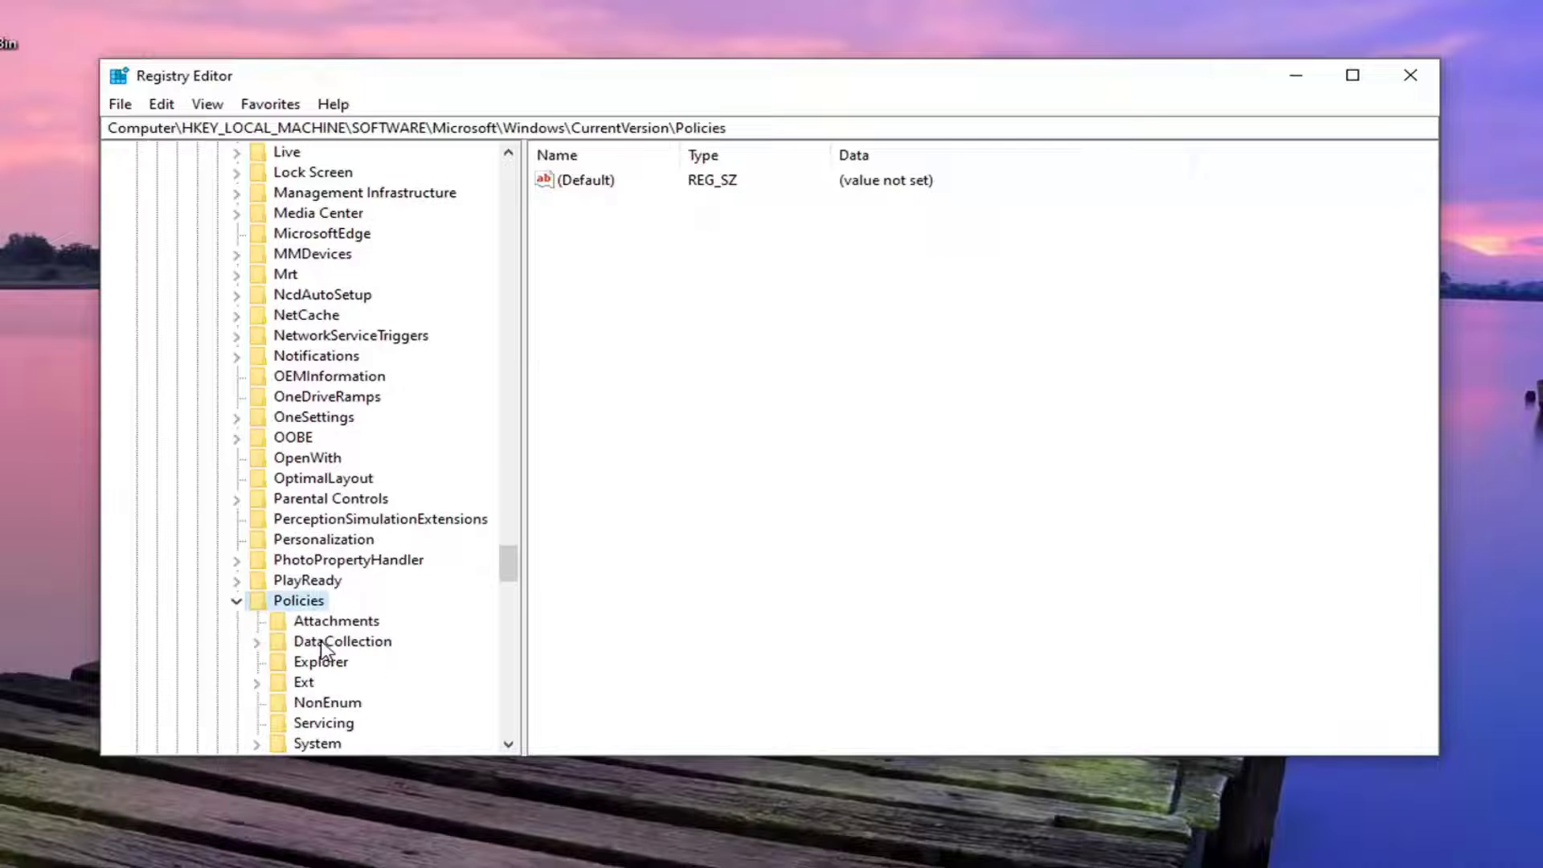
pyautogui.scroll(-2, 301, 617)
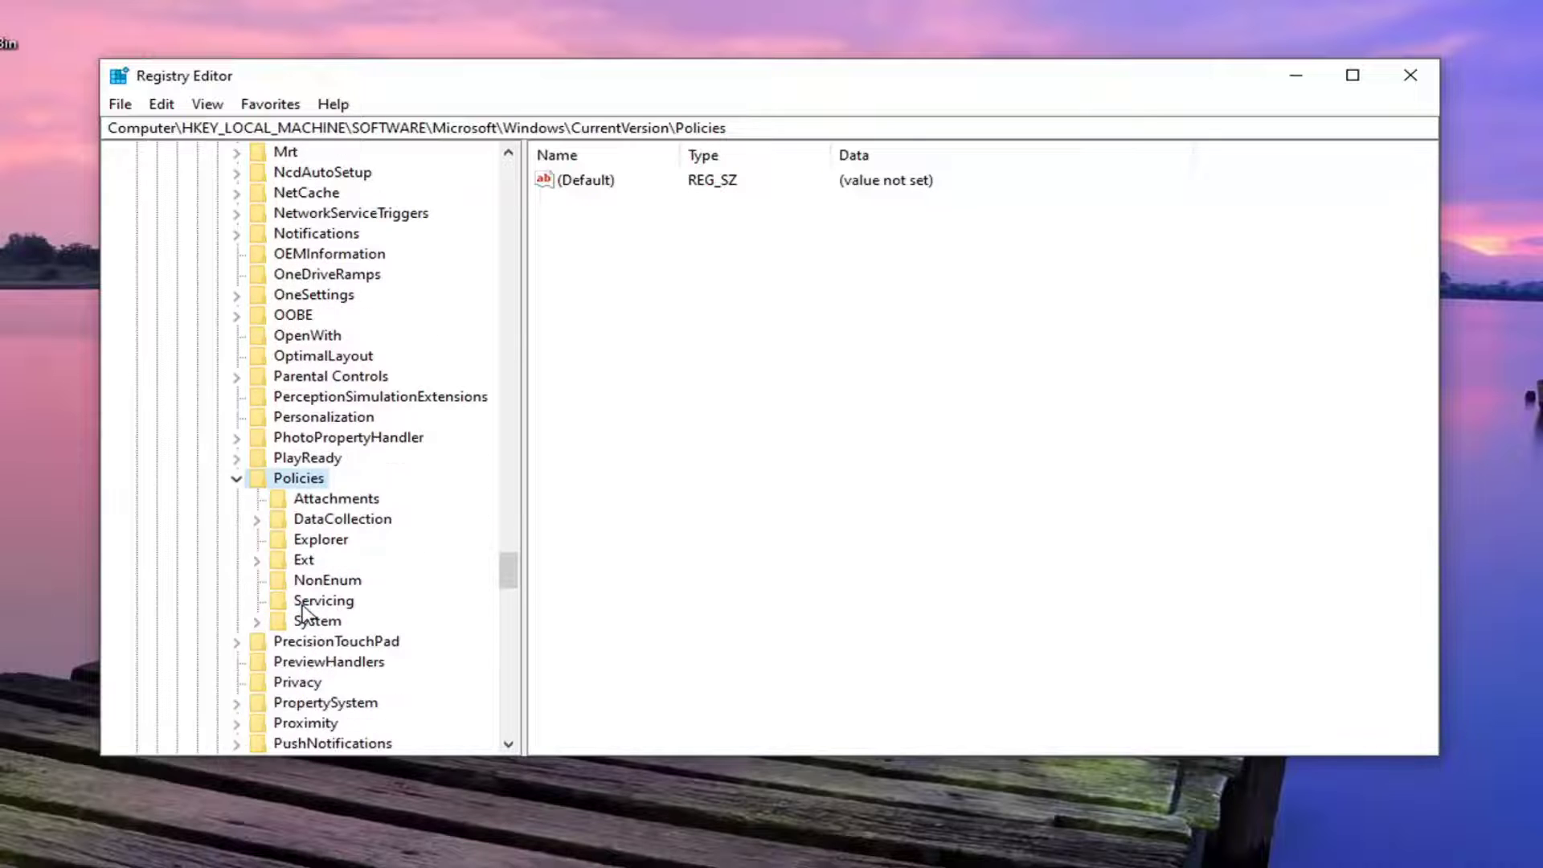
pyautogui.click(319, 544)
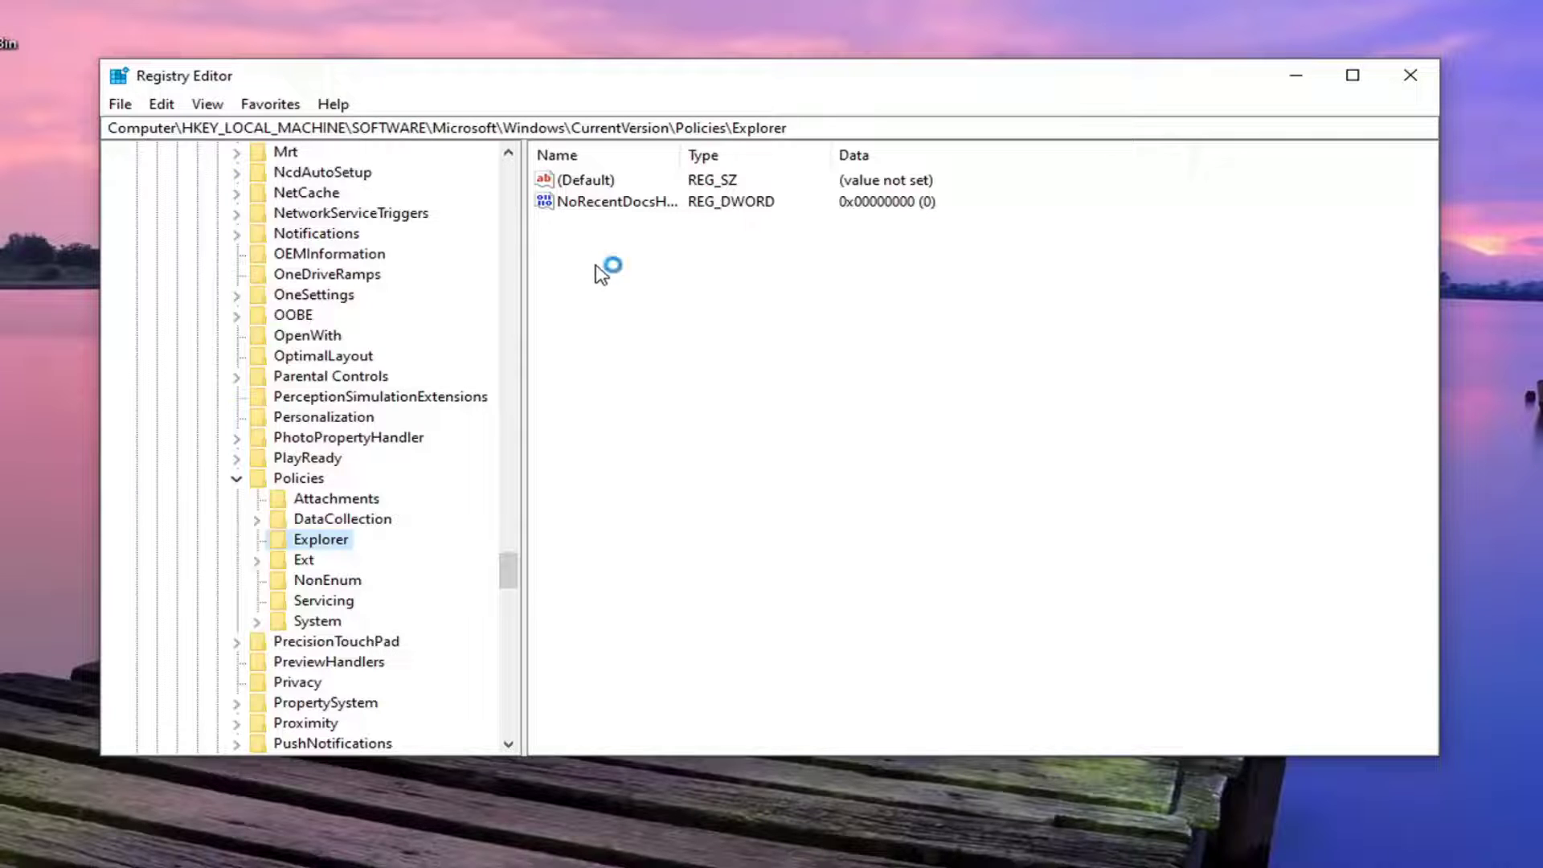
# - Create a new DWORD (32-bit) value named UseDefaultTile under Policies\Explorer
pyautogui.rightClick(600, 273)
pyautogui.moveTo(662, 281)
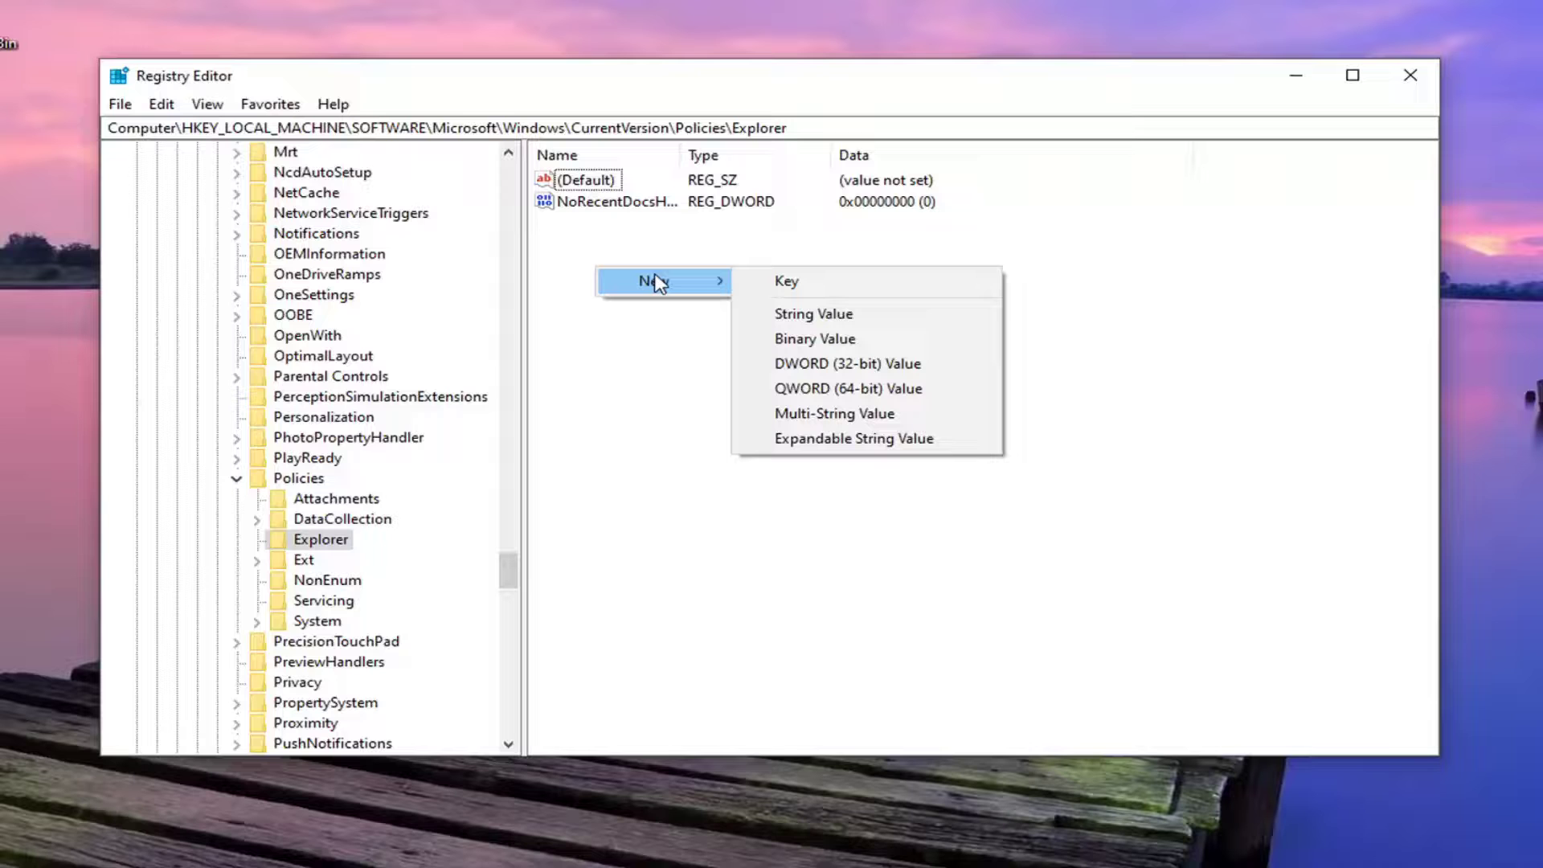
pyautogui.click(833, 366)
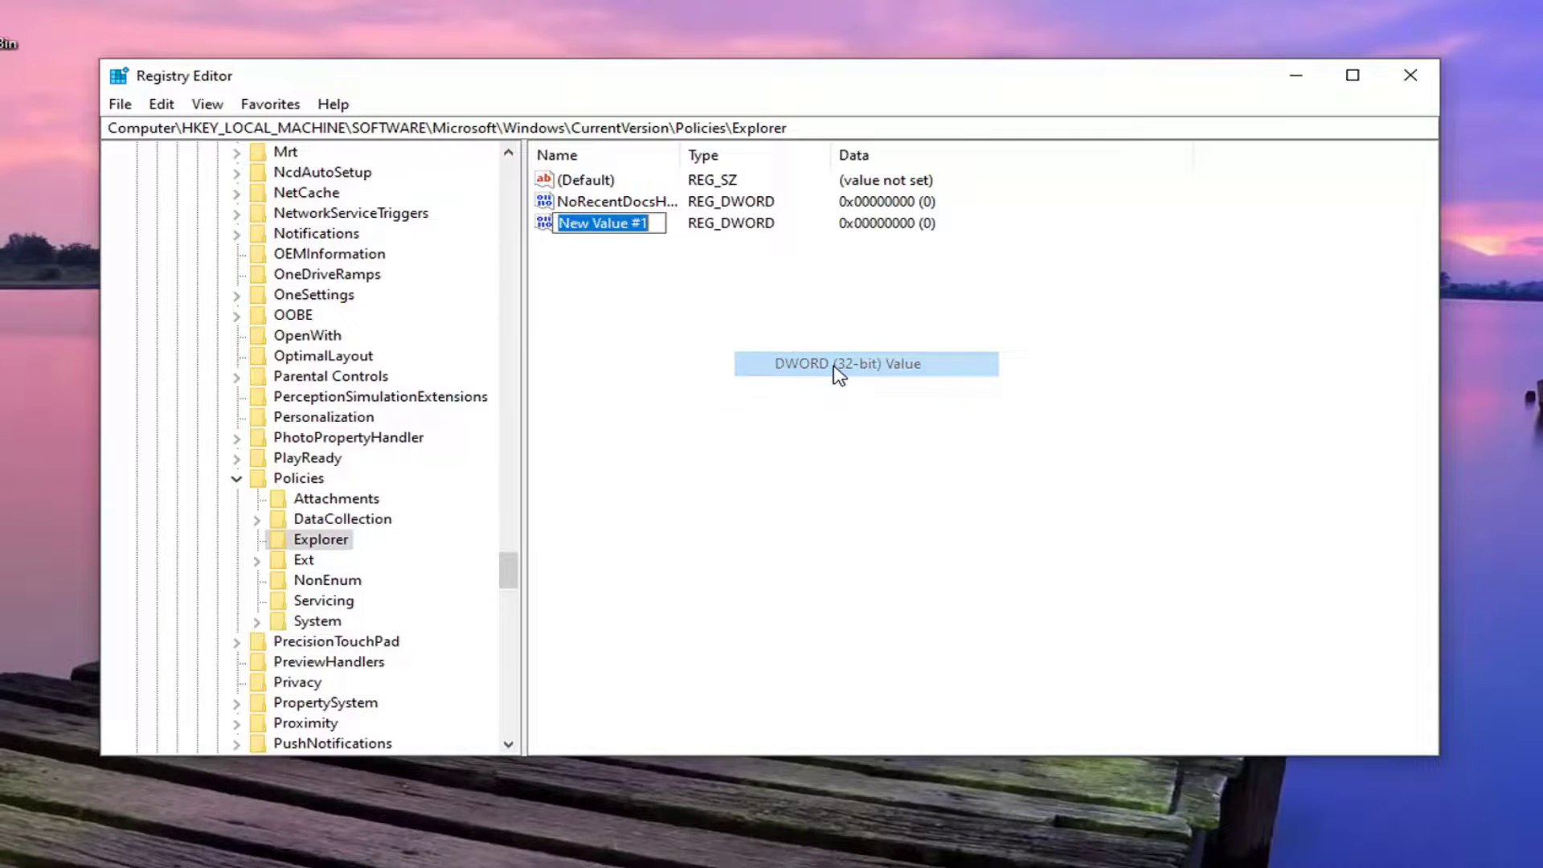
pyautogui.write('U')
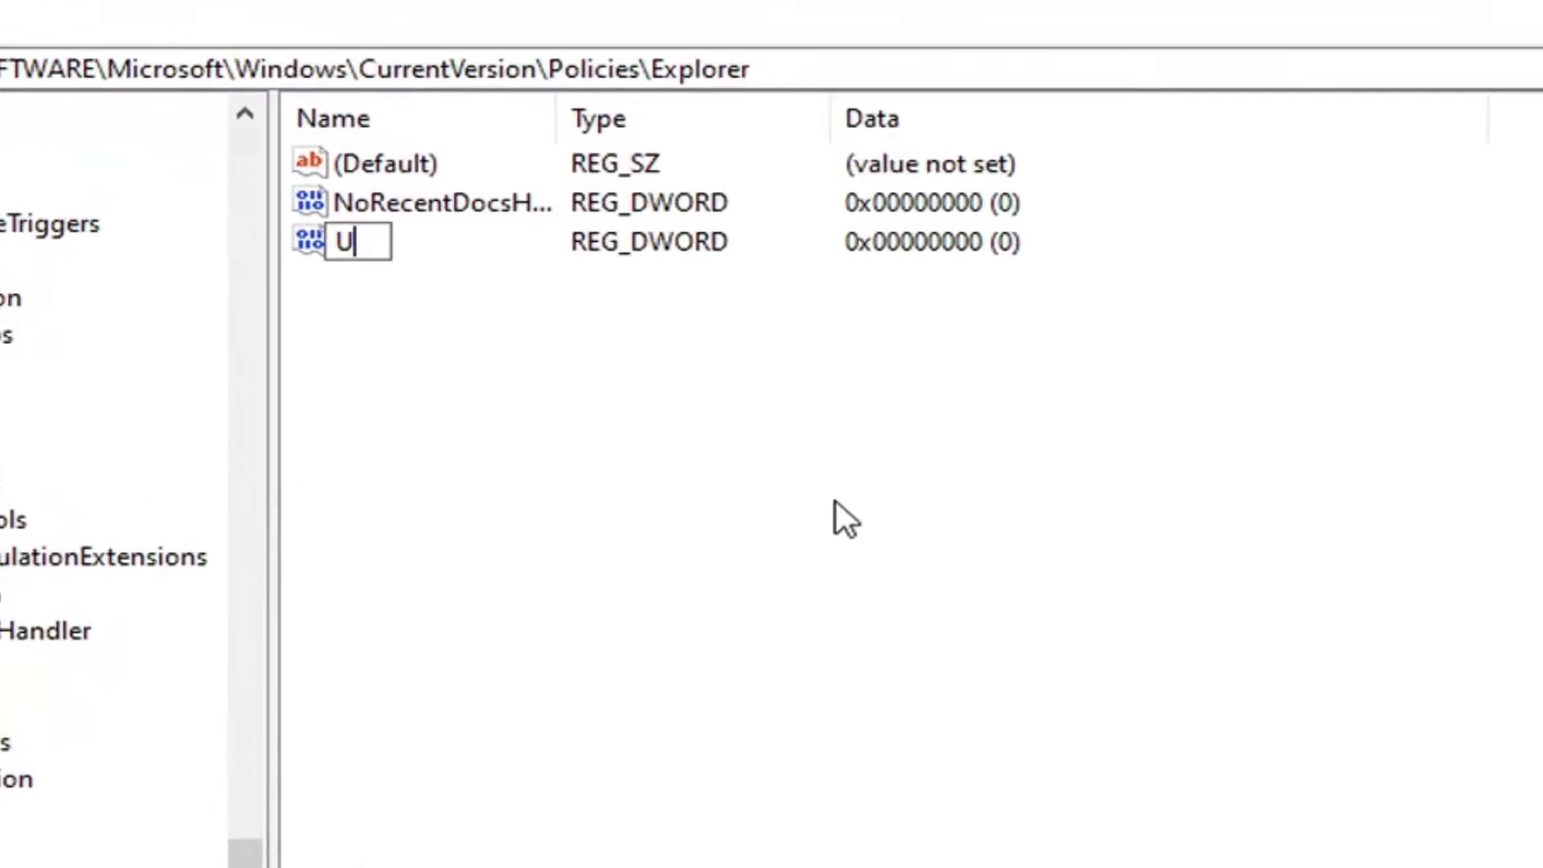
pyautogui.write('seF')
pyautogui.press('BackSpace')
pyautogui.write('D')
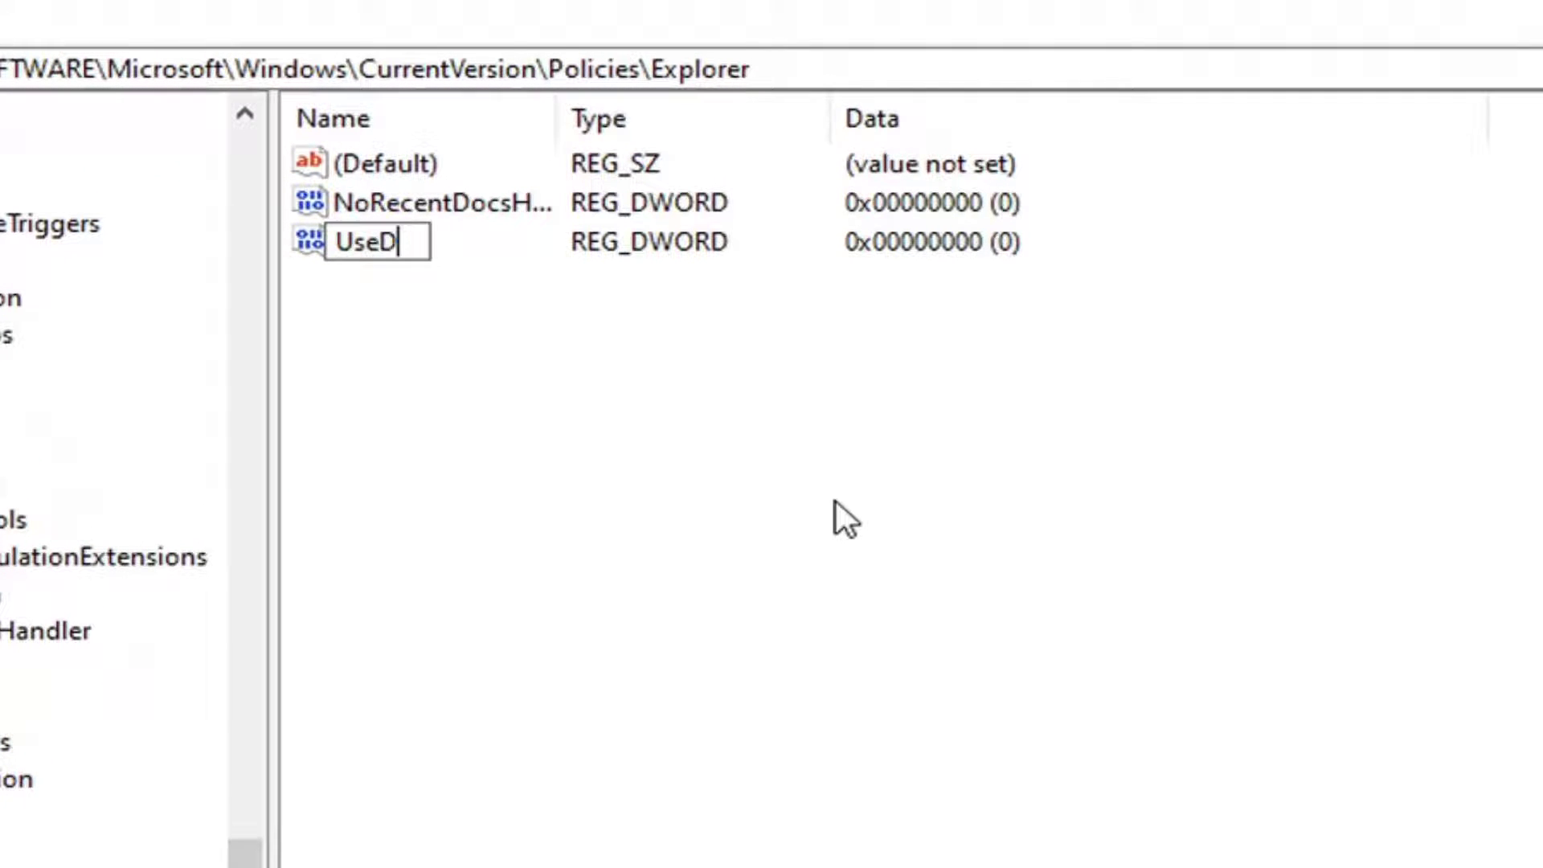
pyautogui.write('efault')
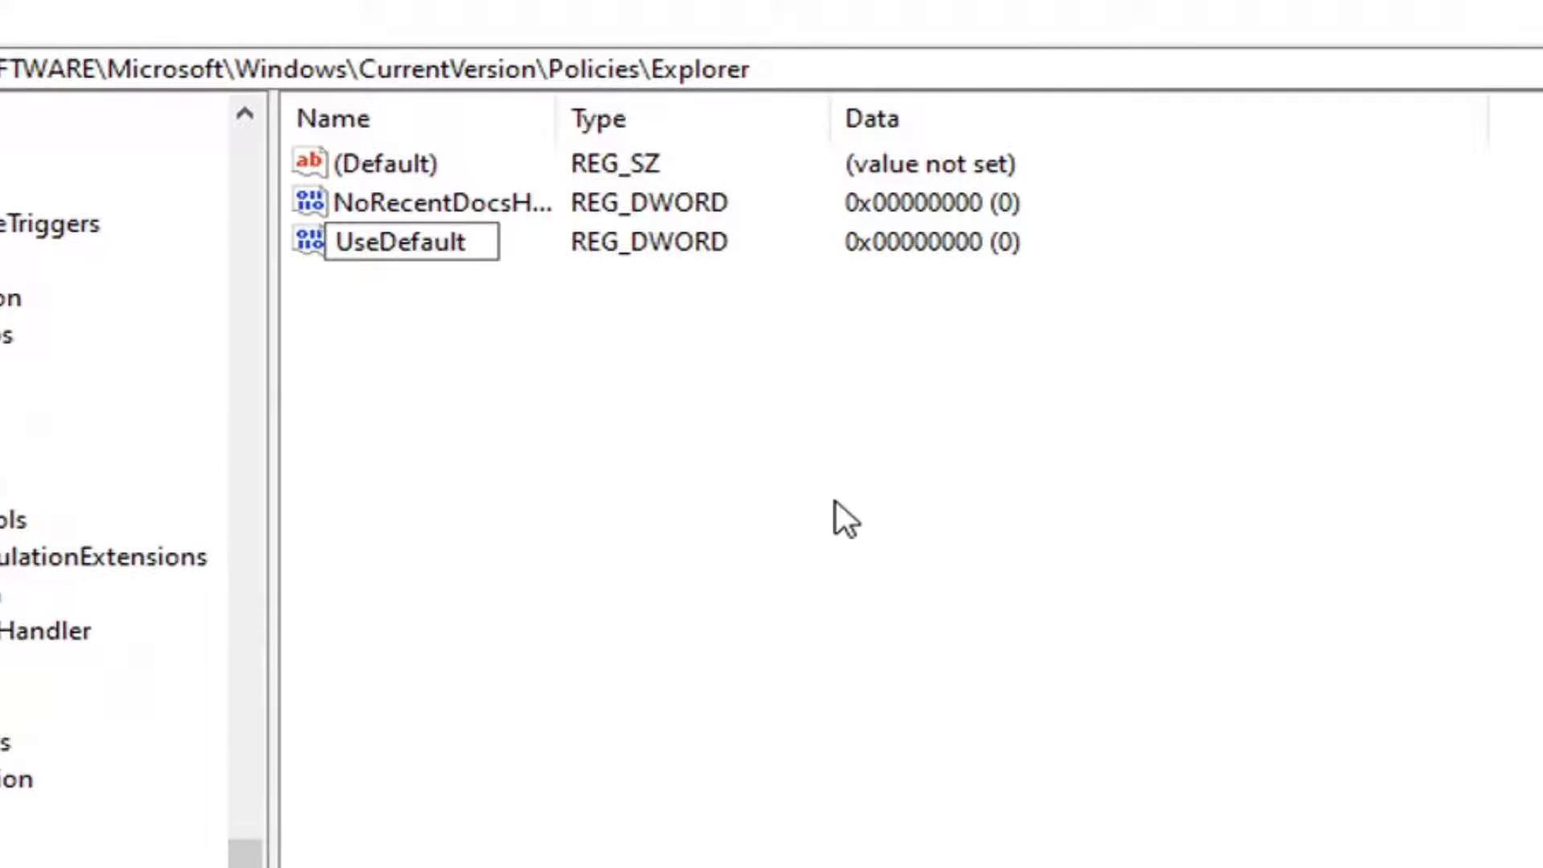
pyautogui.write('Tile')
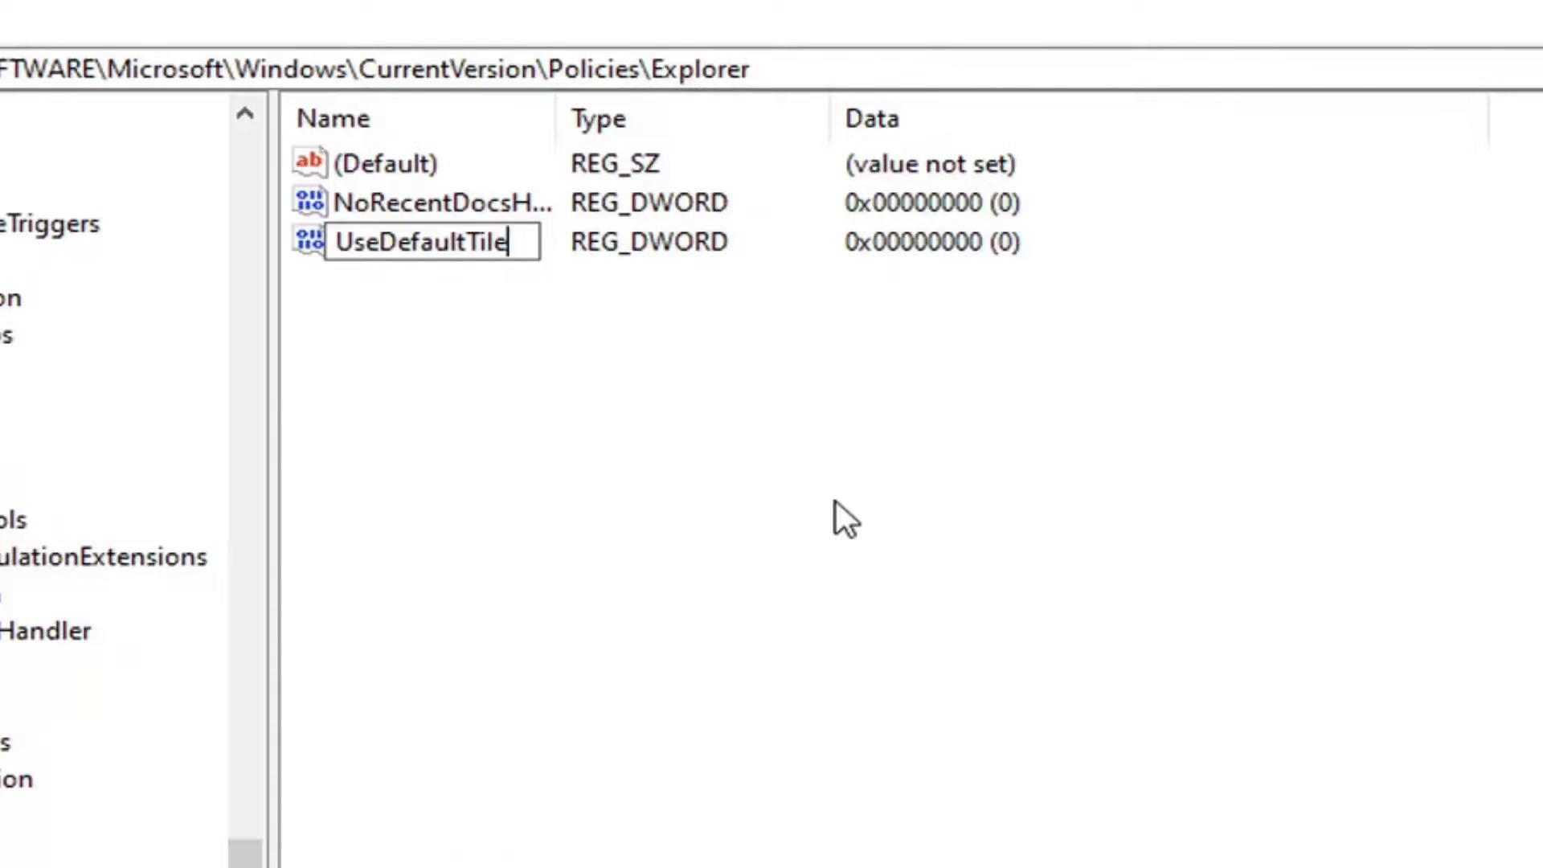
pyautogui.press('Return')
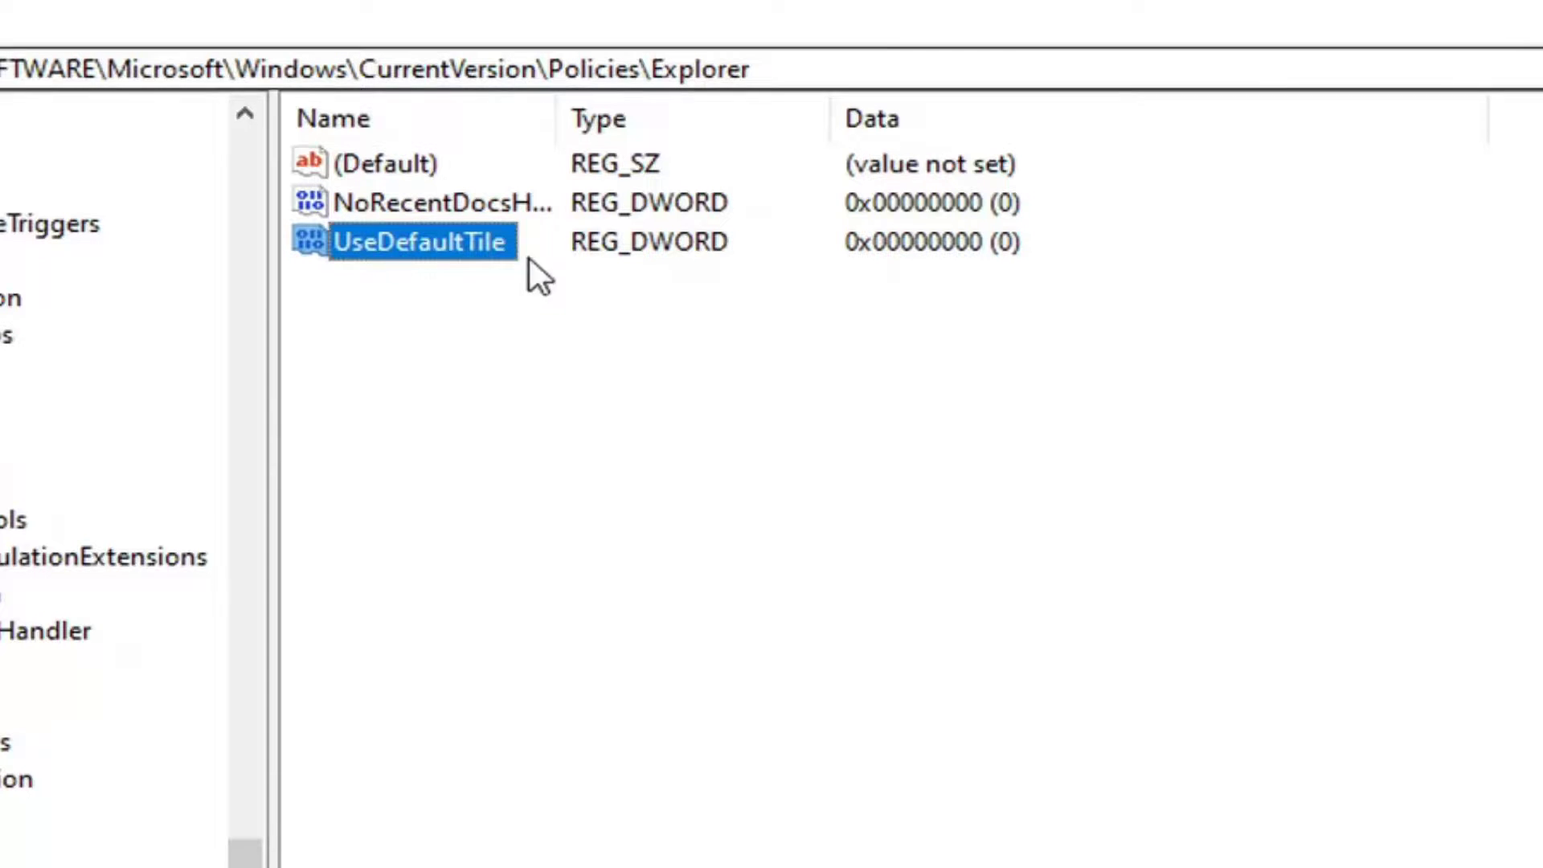
# - Set UseDefaultTile's value data to 1
pyautogui.doubleClick(390, 245)
pyautogui.write('1')
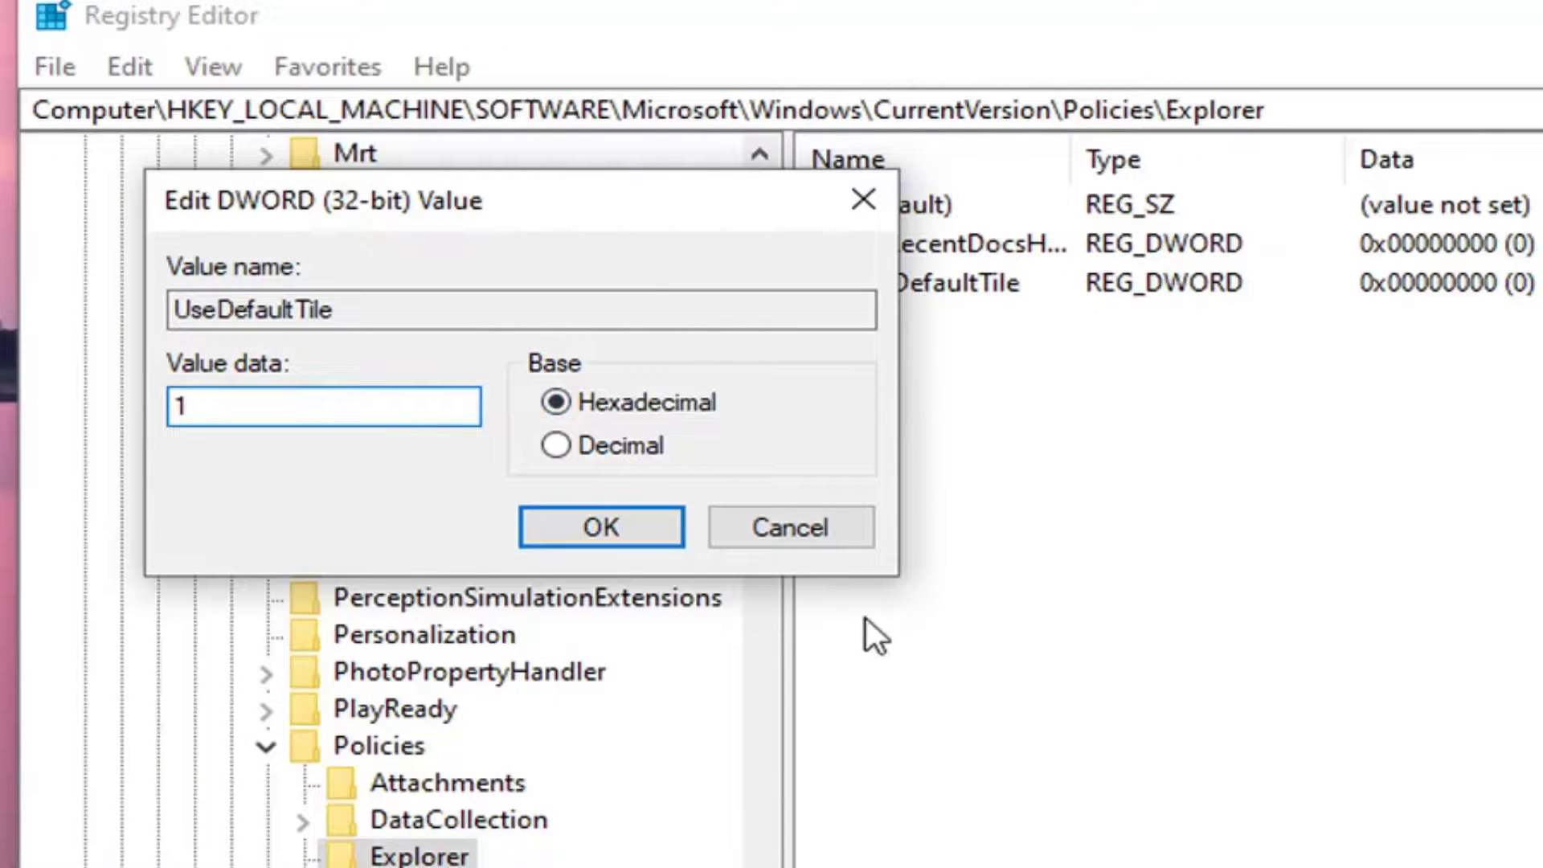
pyautogui.click(588, 527)
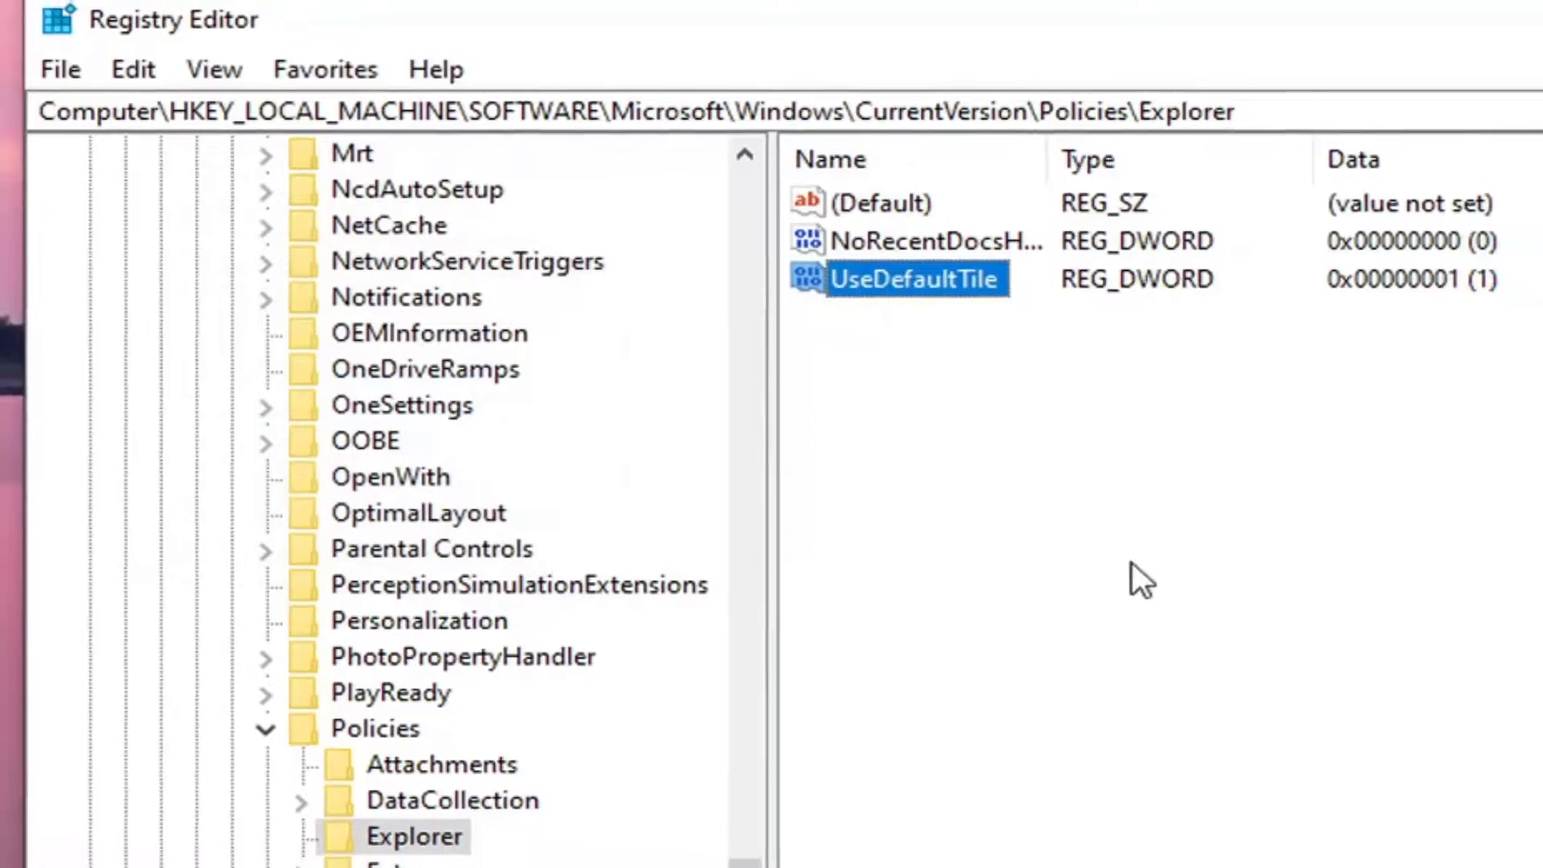
# - Collapse Policies, CurrentVersion, Windows, Microsoft, SOFTWARE and HKEY_LOCAL_MACHINE back to the top-level hives
pyautogui.click(259, 633)
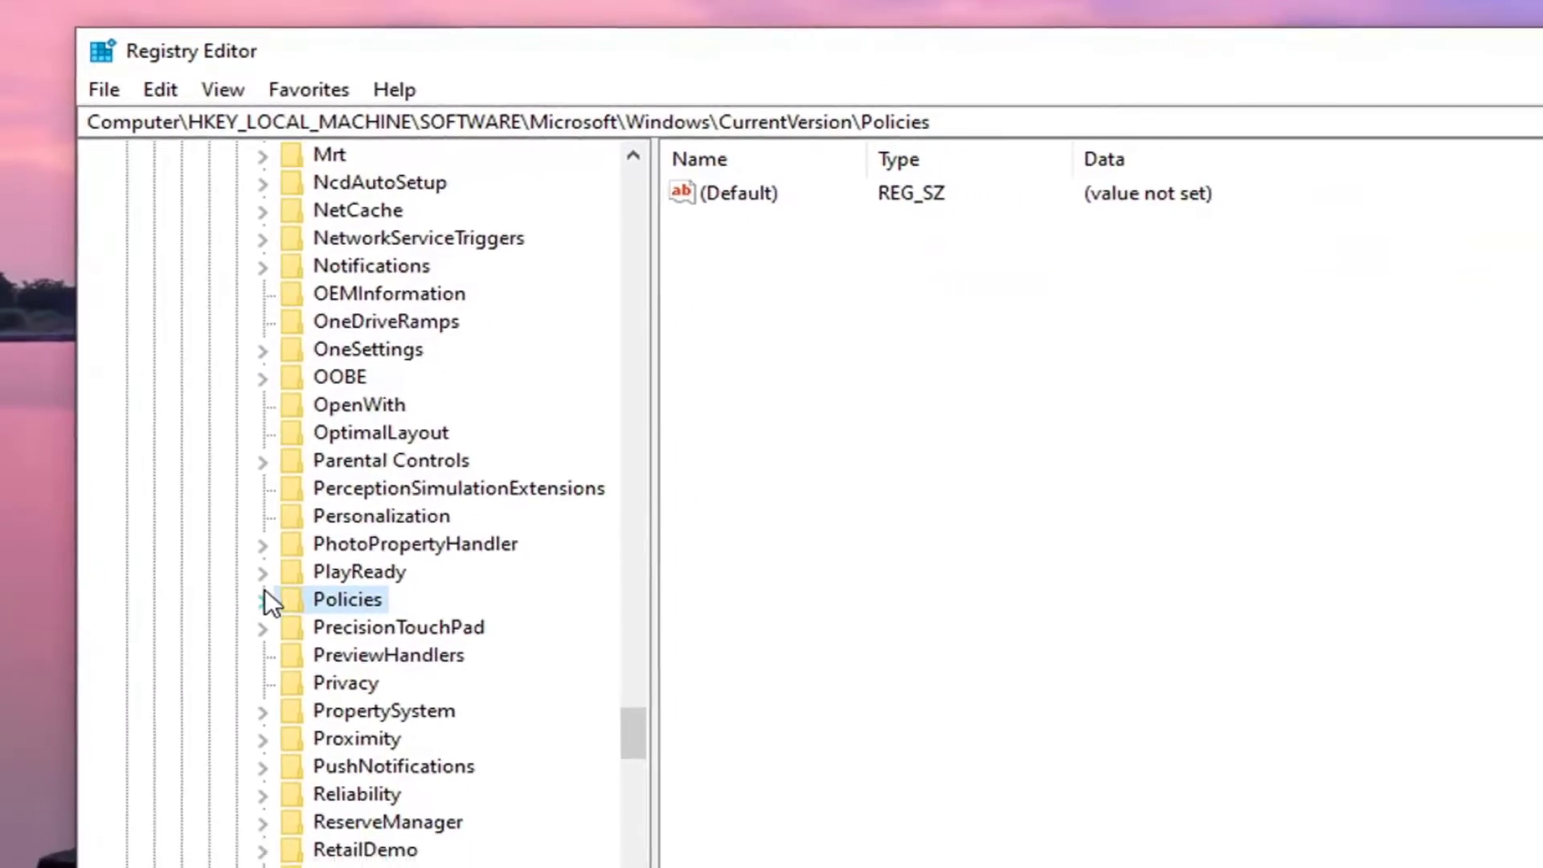
pyautogui.scroll(9, 263, 588)
pyautogui.scroll(9, 265, 567)
pyautogui.scroll(4, 469, 541)
pyautogui.scroll(10, 567, 518)
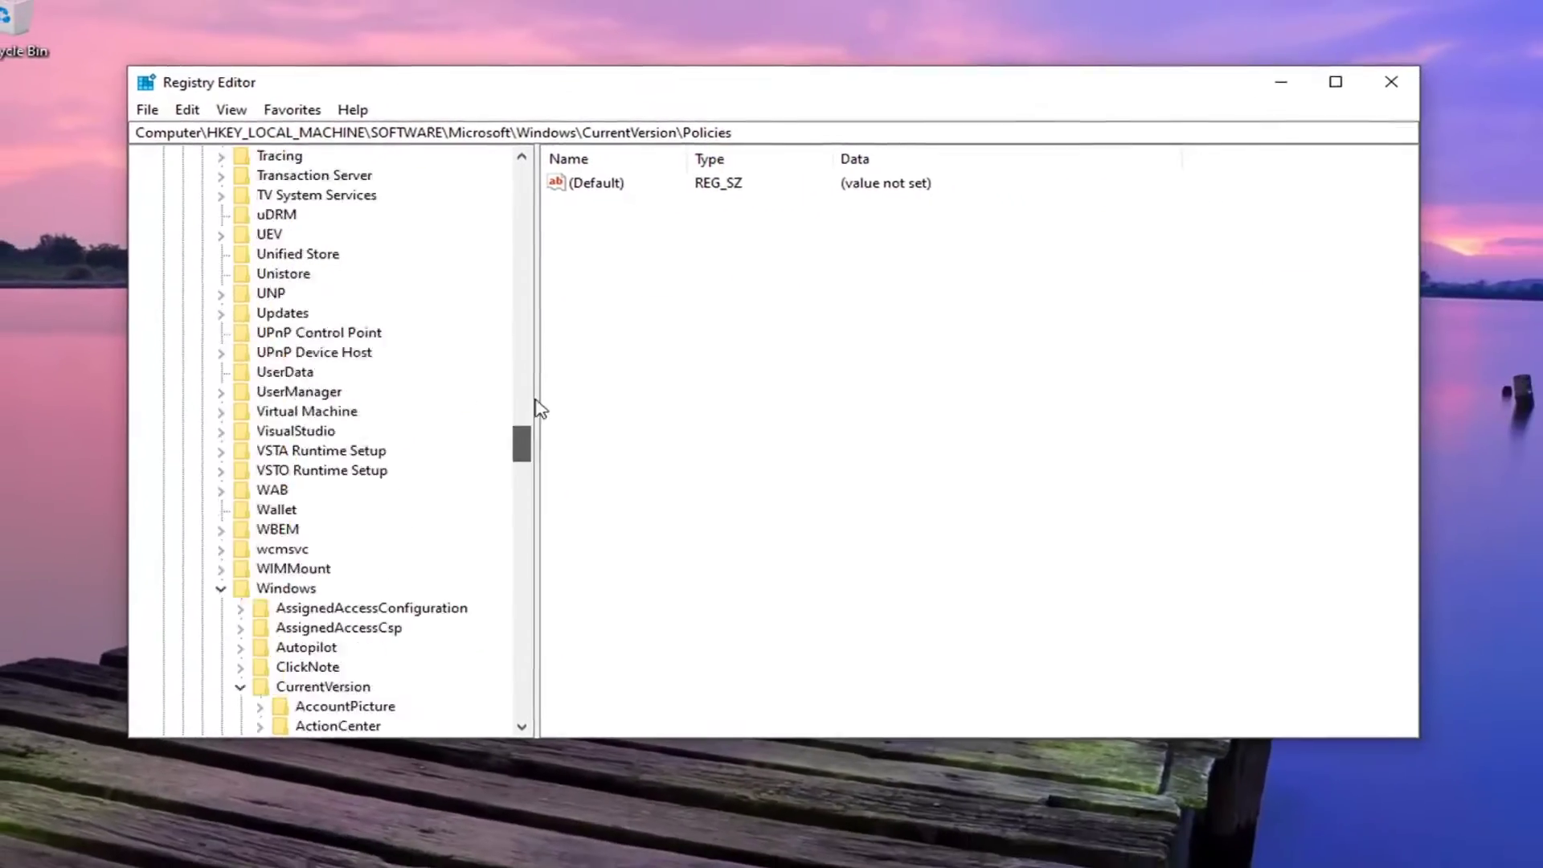
pyautogui.scroll(10, 534, 406)
pyautogui.scroll(-20, 489, 430)
pyautogui.scroll(3, 475, 428)
pyautogui.scroll(1, 477, 427)
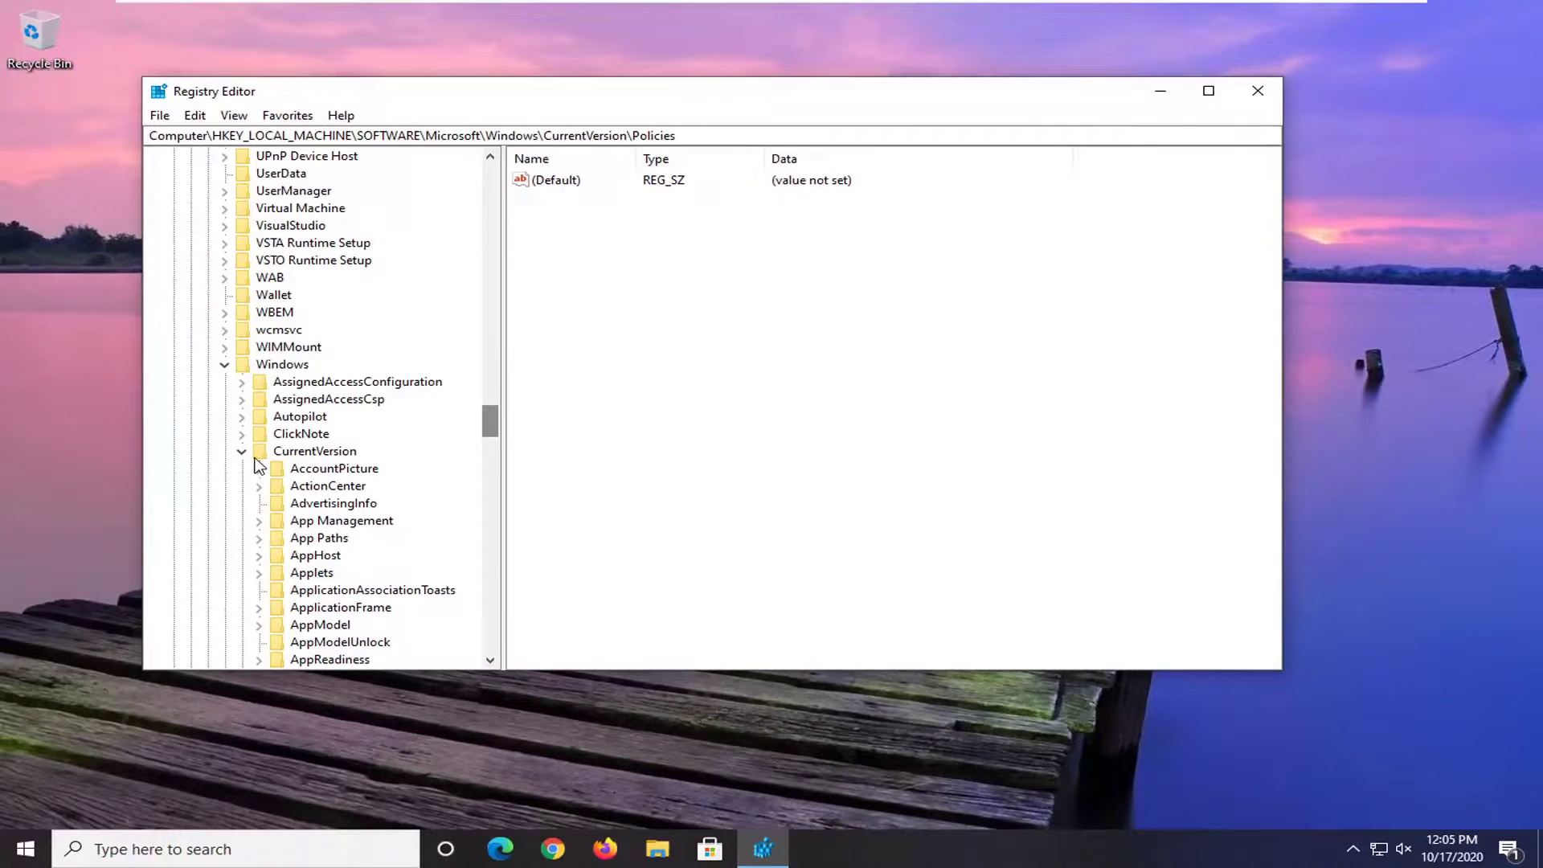
pyautogui.click(249, 449)
pyautogui.click(226, 366)
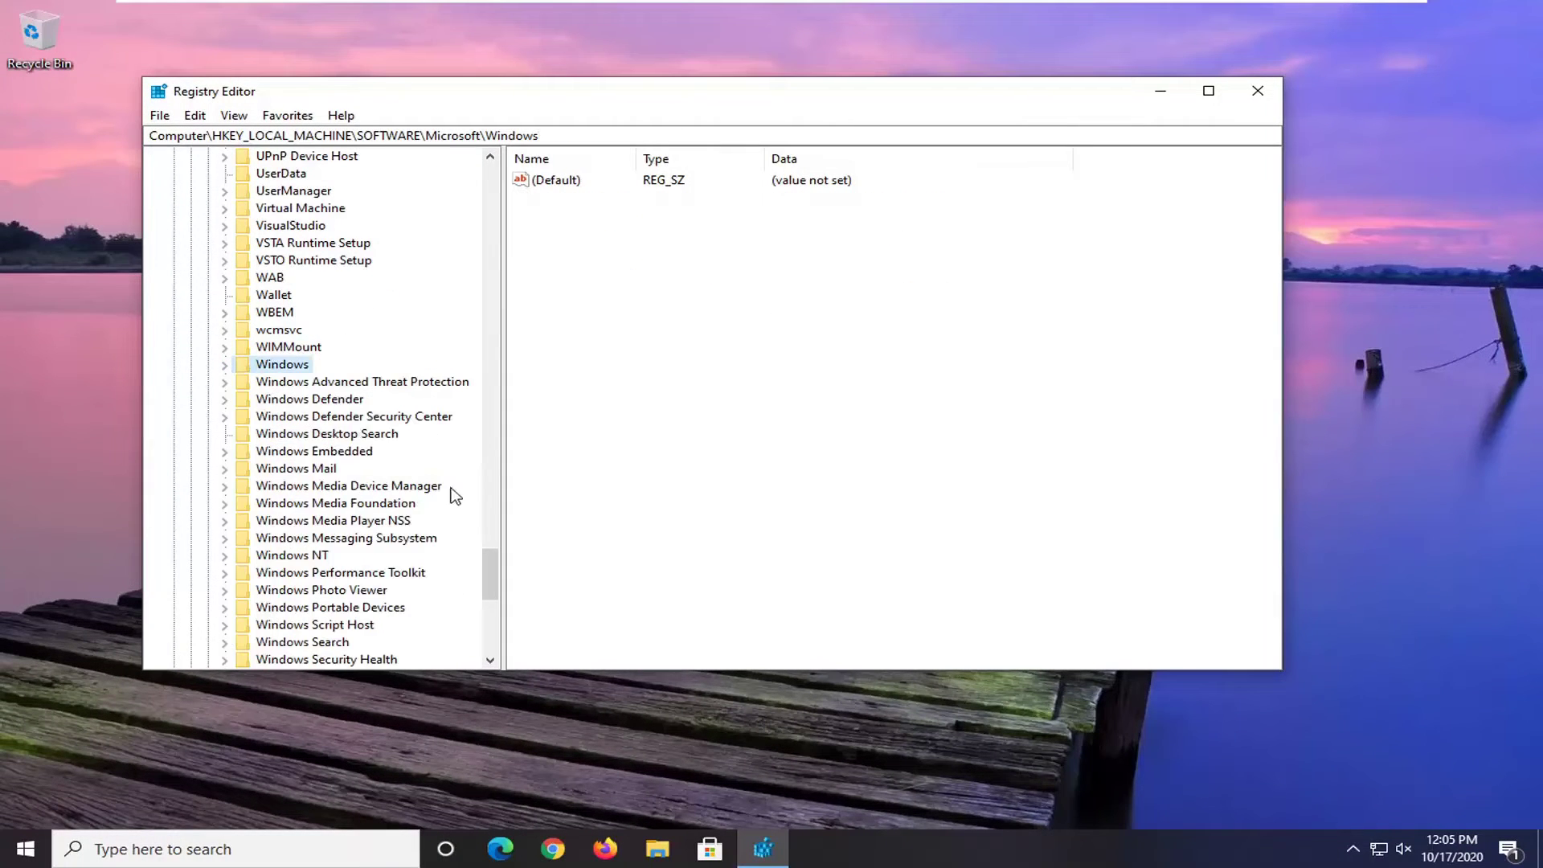
pyautogui.moveTo(490, 558); pyautogui.dragTo(491, 174)
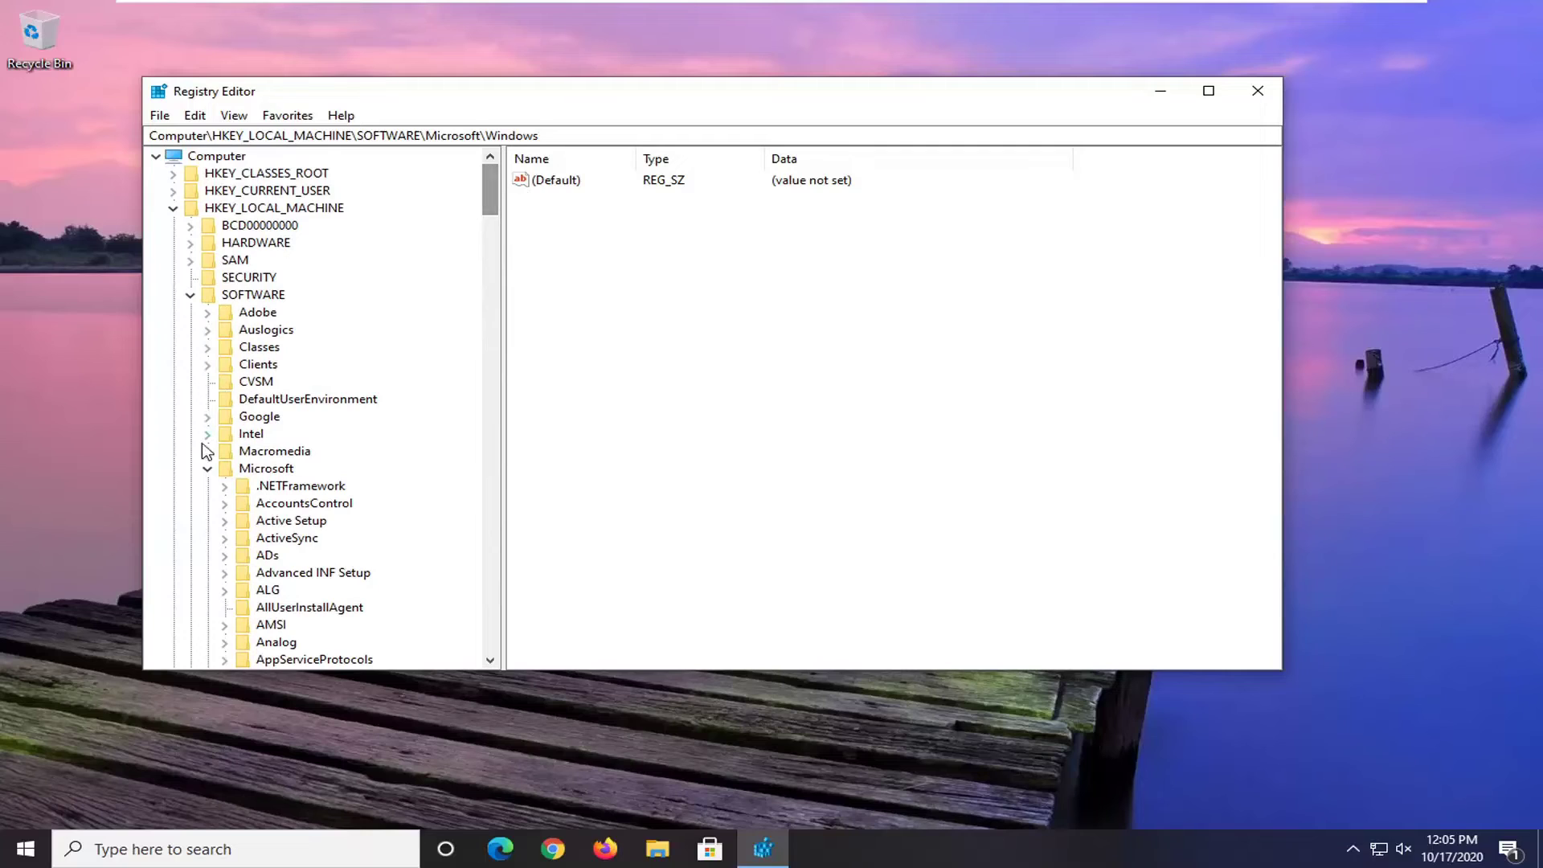
pyautogui.click(207, 468)
pyautogui.click(188, 294)
pyautogui.click(172, 207)
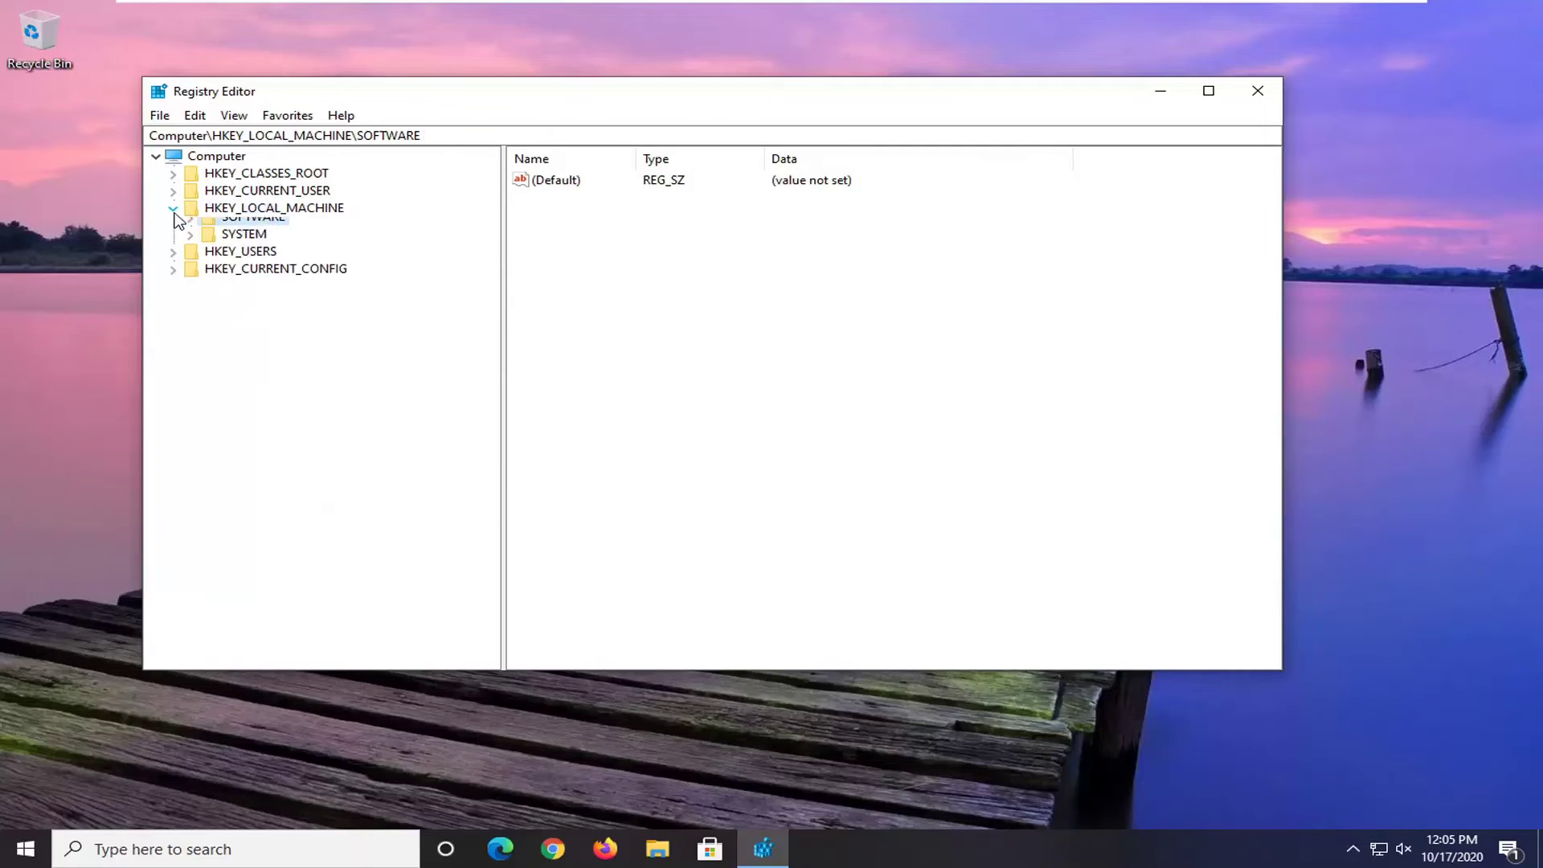